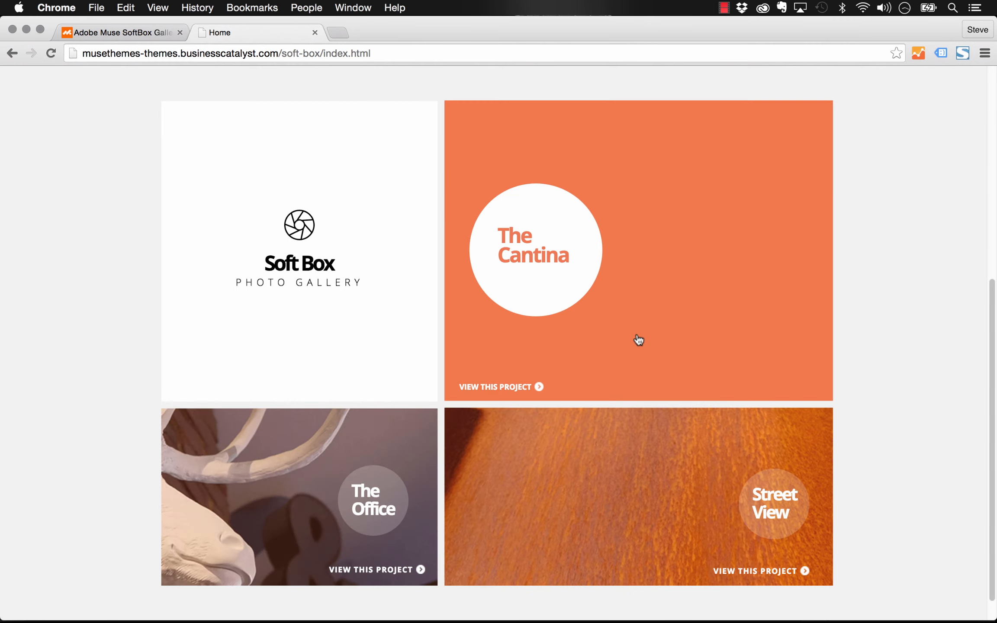
Preview the Soft Box demo: open The Cantina, advance to The Office, switch between its photos and close the lightbox
left_click(644, 319)
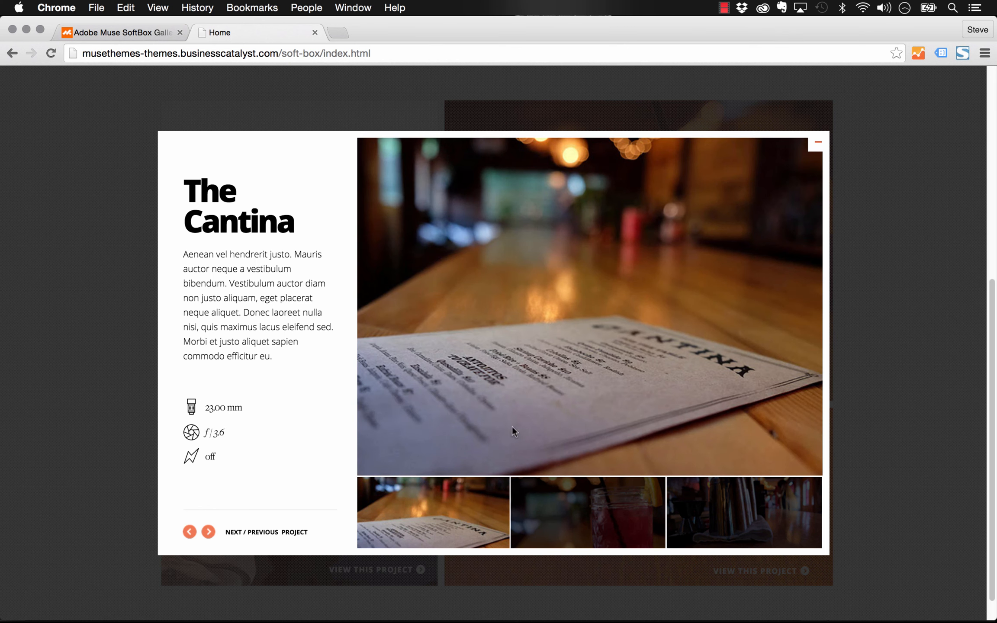
left_click(209, 532)
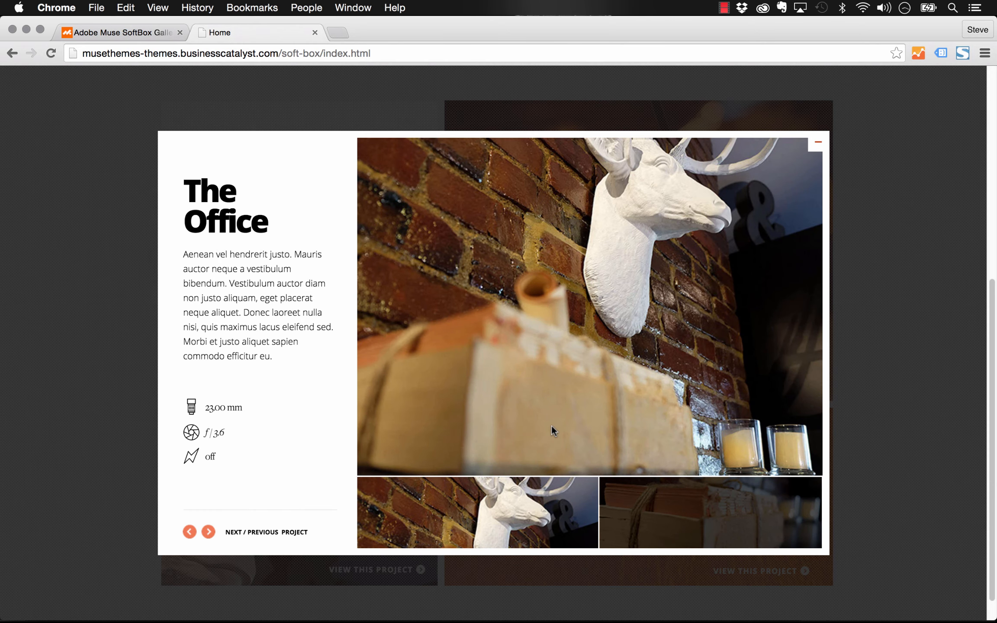
left_click(666, 515)
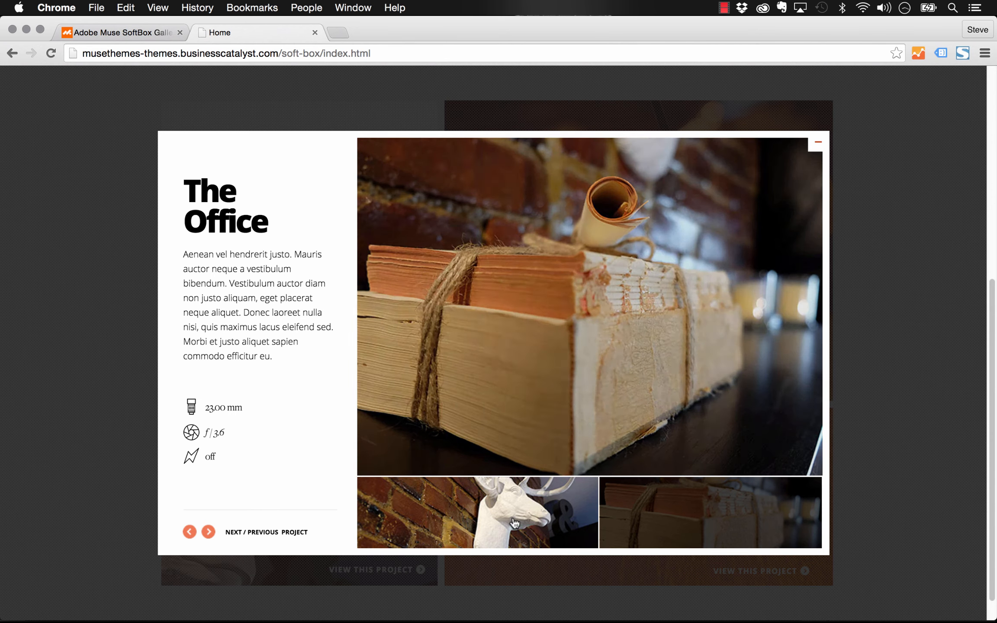
left_click(515, 524)
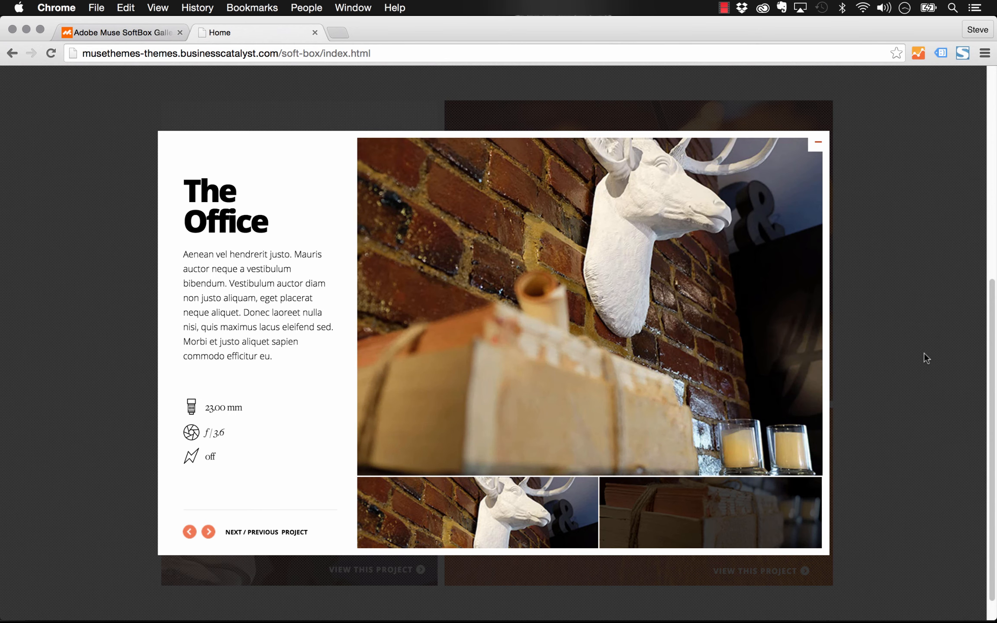
left_click(909, 355)
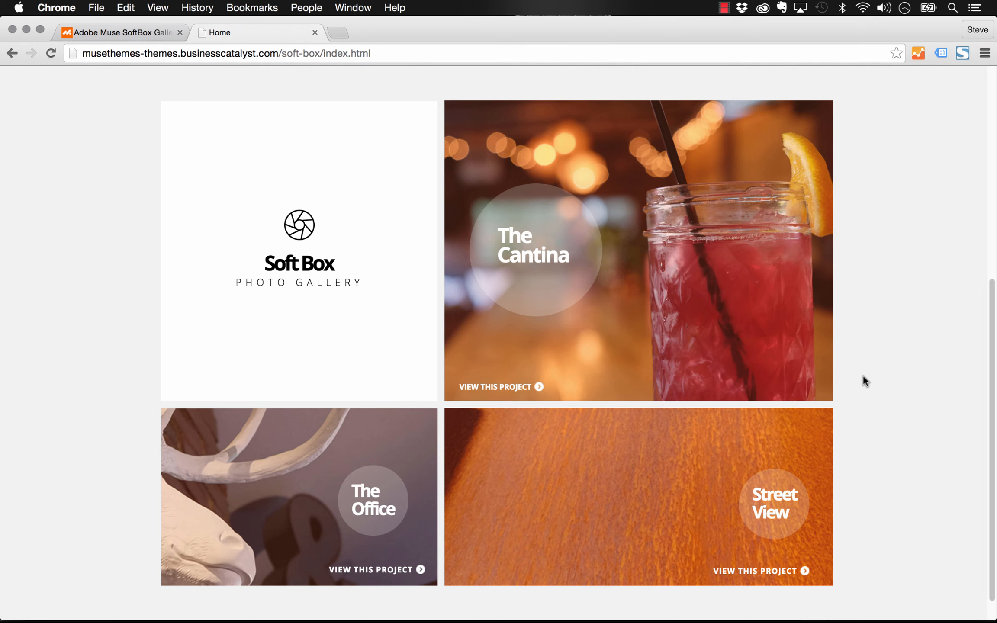
Switch to Adobe Muse and add the library file "- MT - Gallery - Soft Box (11.2).mulib" from the Zip folder in Finder
mouse_move(466, 622)
left_click(346, 604)
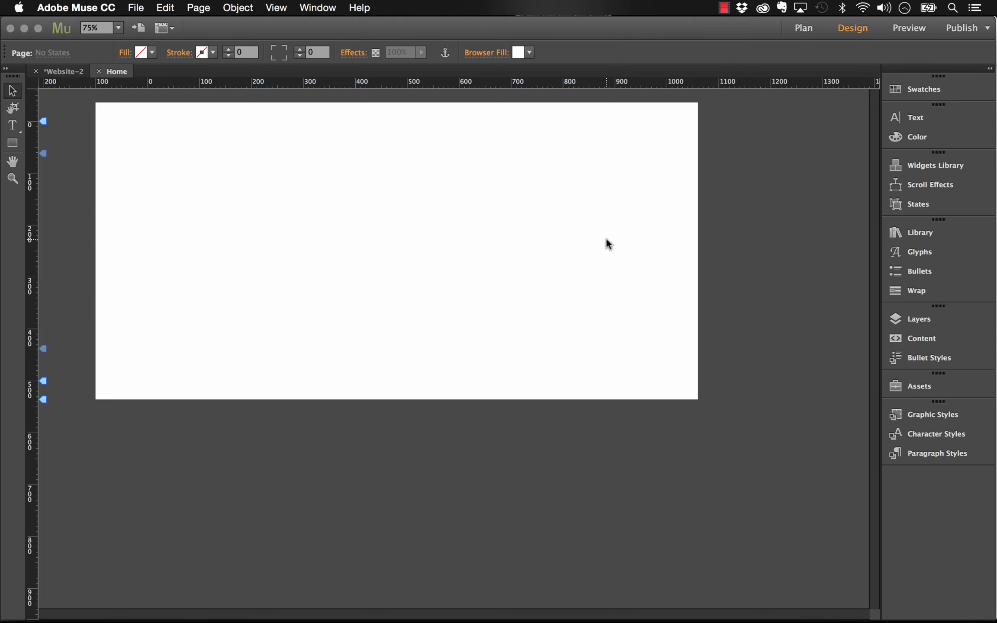
mouse_move(316, 621)
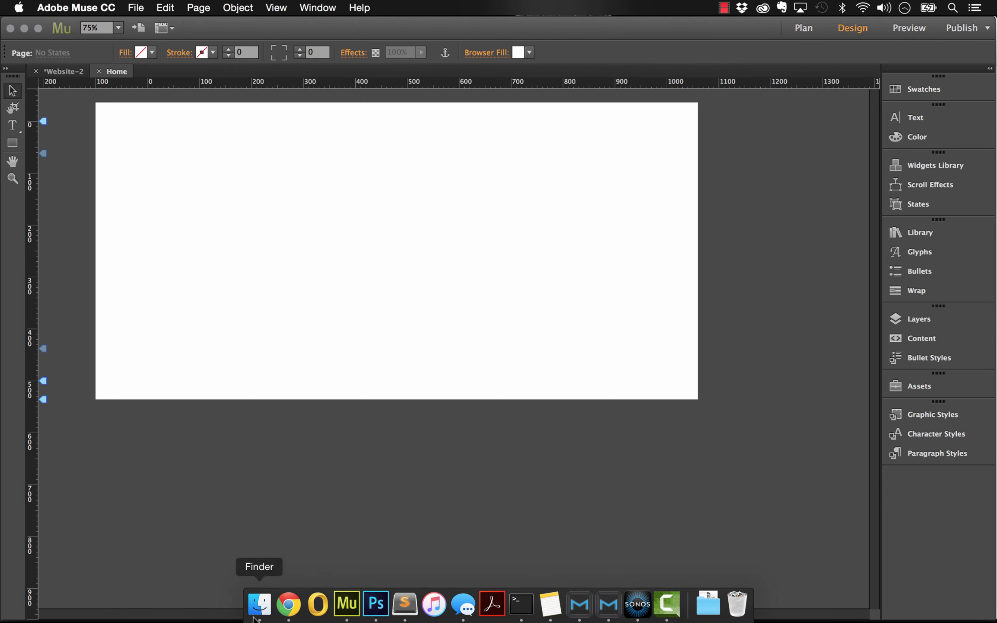
left_click(258, 606)
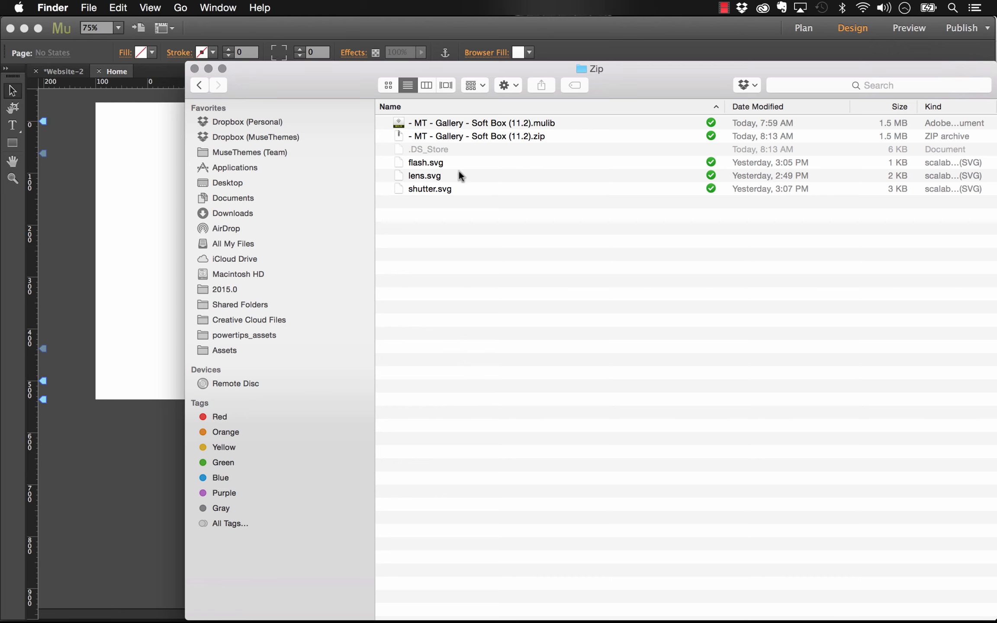
left_click(477, 123)
left_click(468, 134)
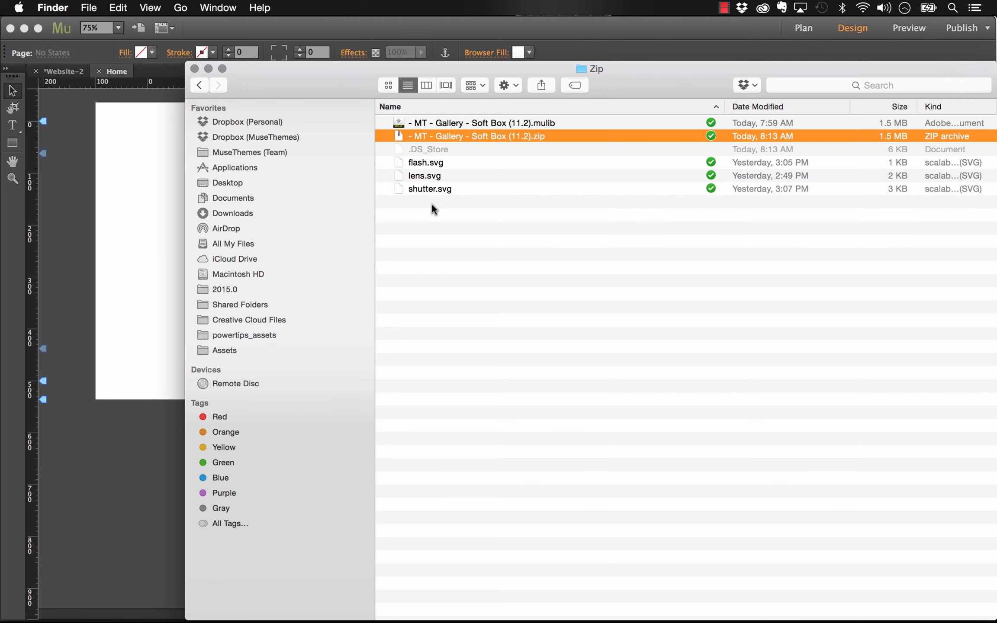
left_click_drag(432, 208, 418, 165)
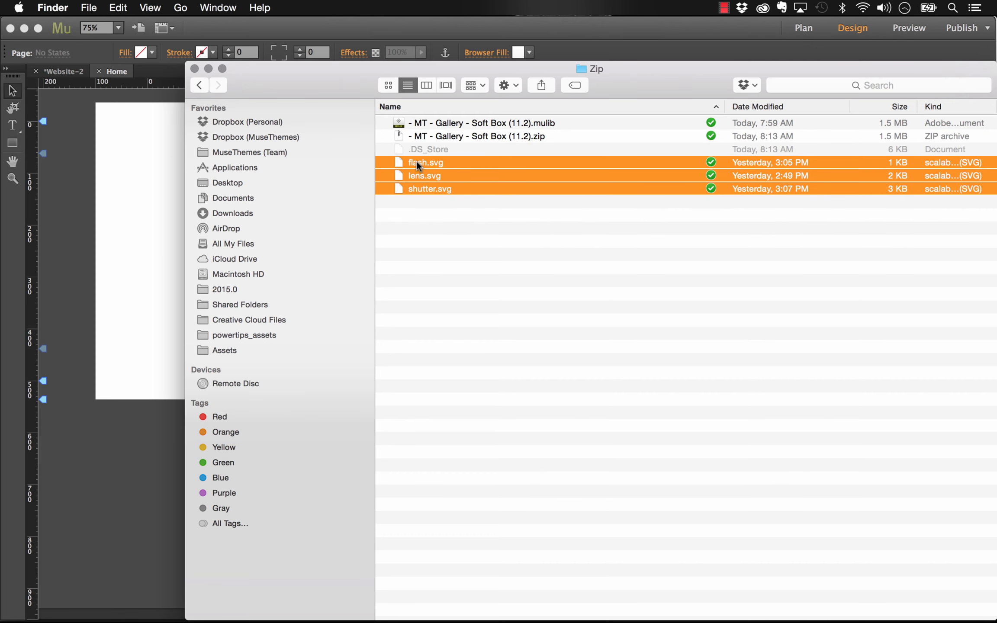
left_click(483, 124)
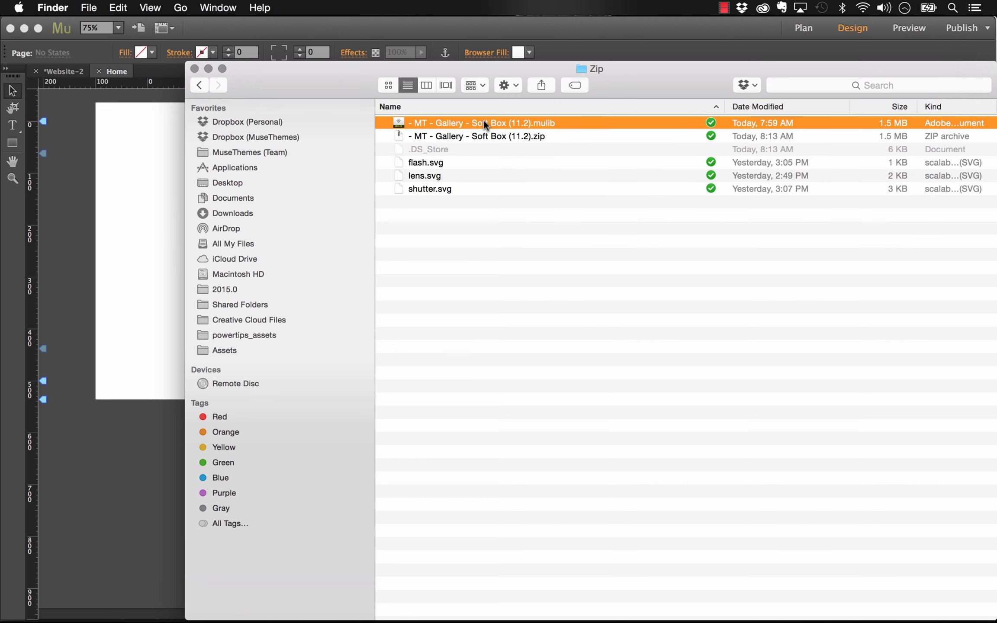
double_click(484, 123)
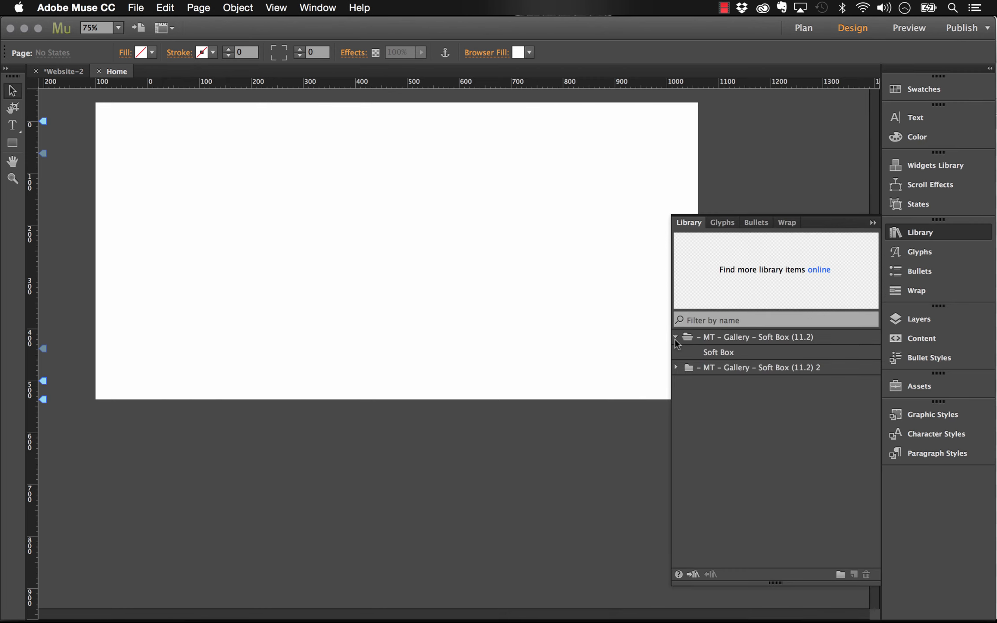
Place the Soft Box item from the "- MT - Gallery - Soft Box (11.2)" library on the Home page
left_click(713, 352)
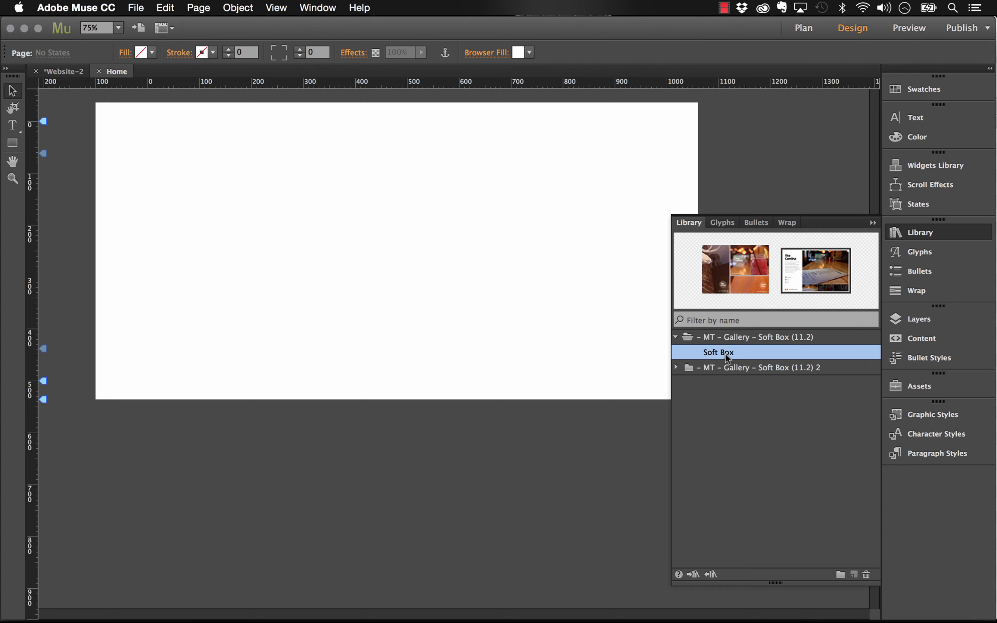
left_click_drag(725, 353, 550, 155)
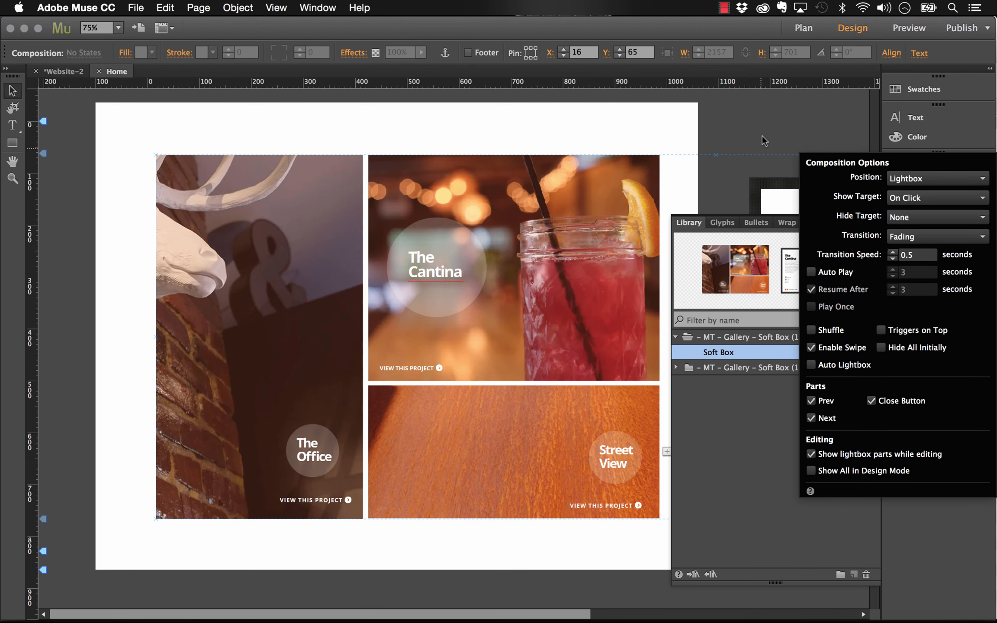
left_click(766, 132)
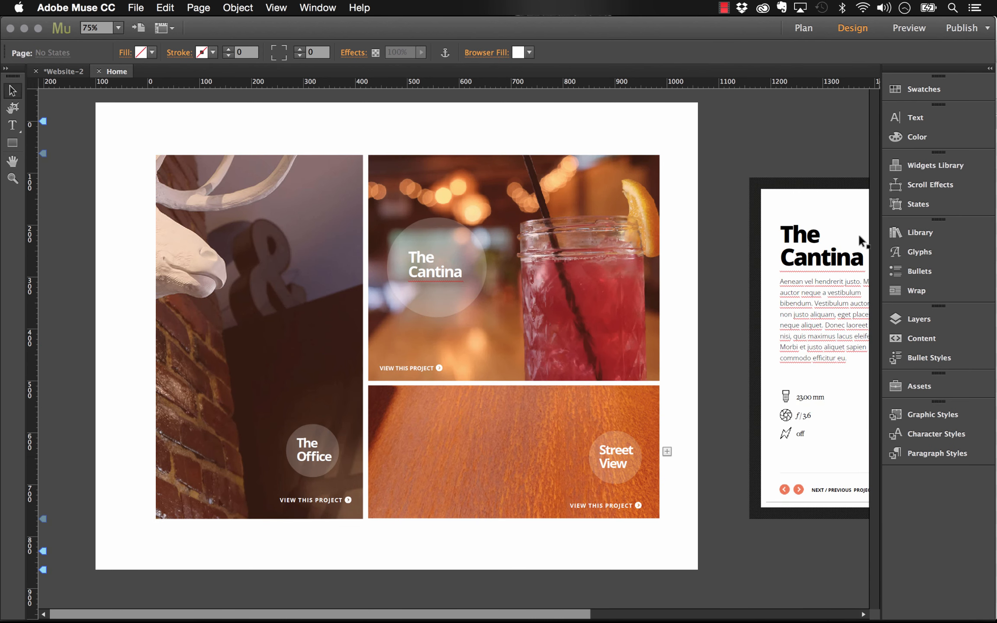
Move the whole gallery composition to about X -62, Y 77, working at 50% zoom
scroll(504, 214, "right", 3)
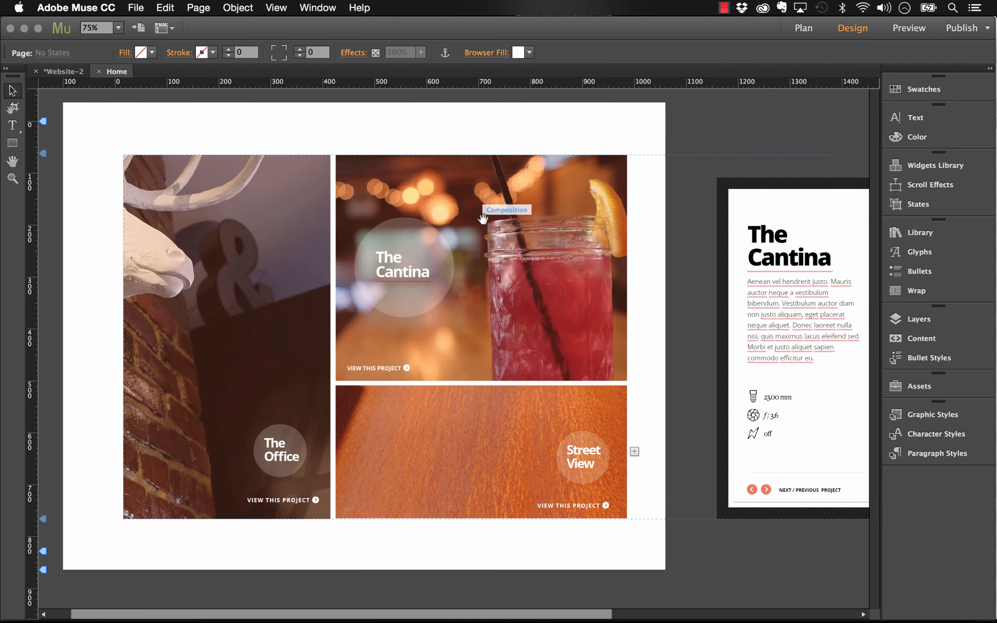
left_click(117, 28)
left_click(132, 43)
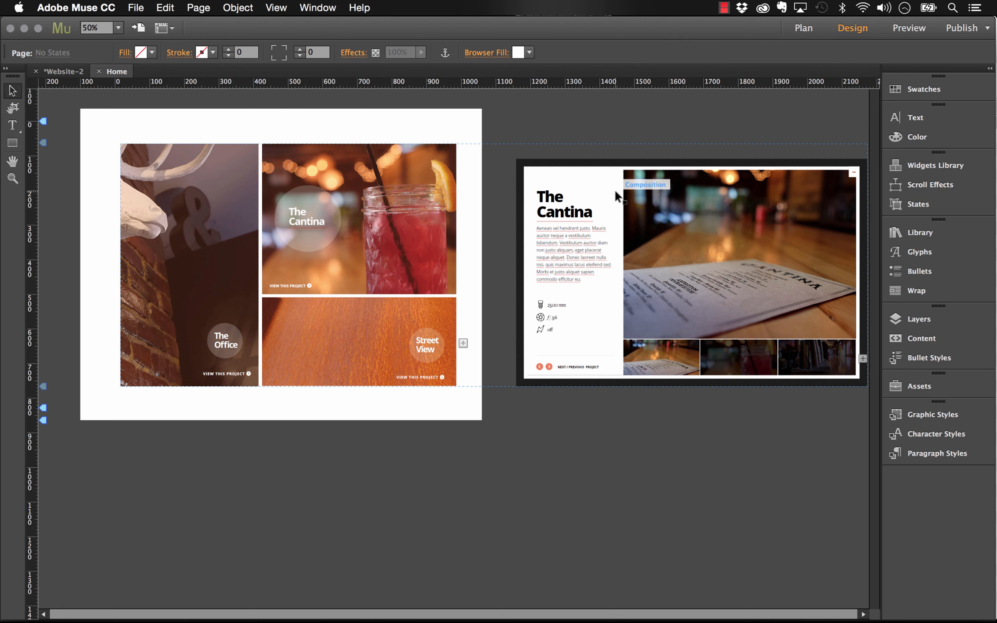
left_click(702, 199)
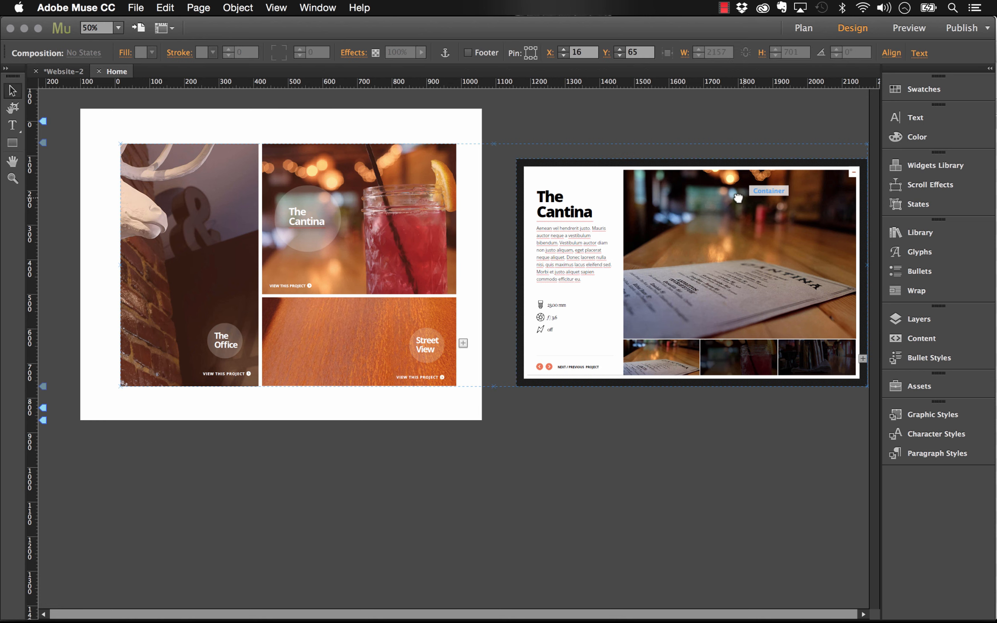
left_click_drag(786, 191, 758, 195)
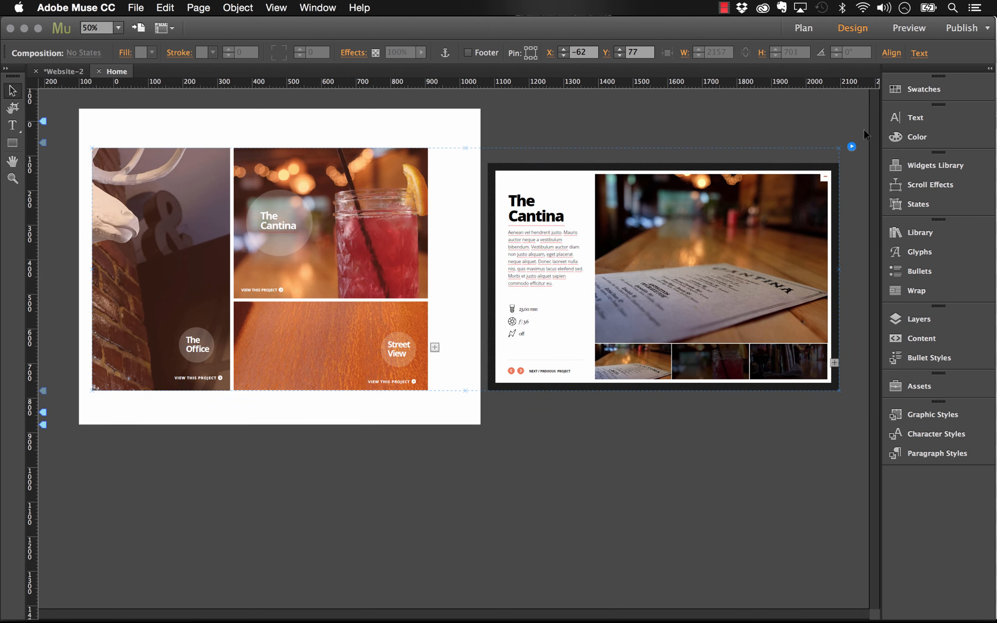
Turn the composition's "Show lightbox parts while editing" option off and back on
left_click(852, 147)
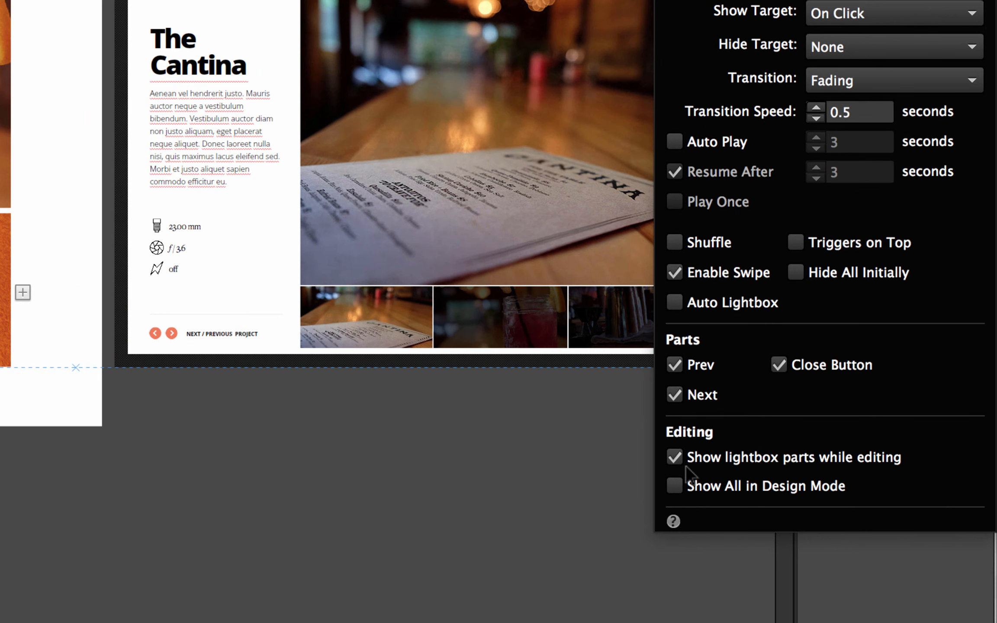
left_click(675, 459)
left_click(674, 456)
left_click(96, 11)
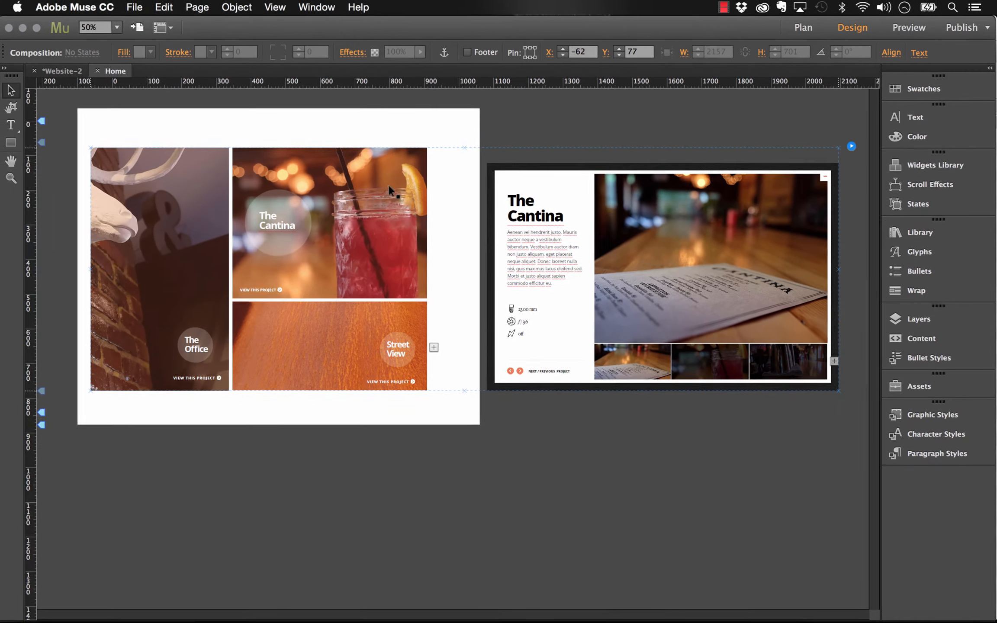
Move the composition to about X -19, Y 70 and view the lightbox content of The Office, The Cantina and Street View triggers
left_click_drag(388, 185, 395, 185)
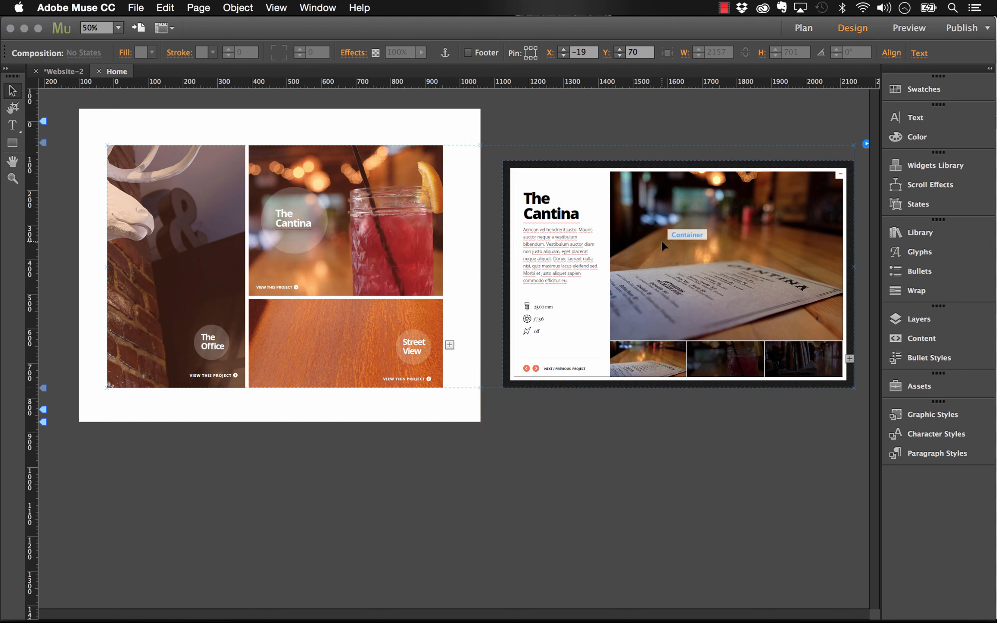
left_click(217, 223)
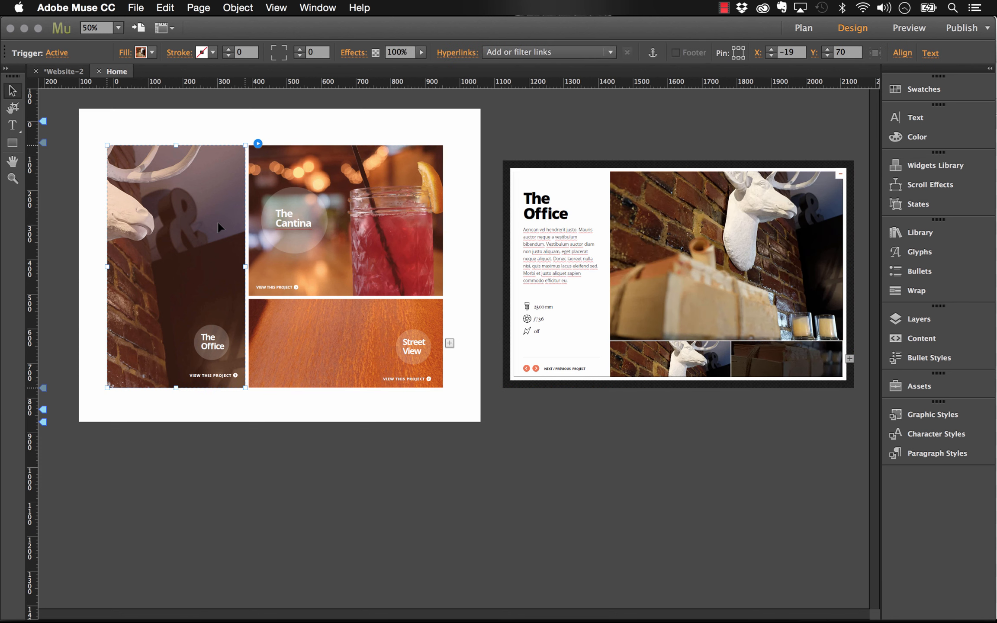
left_click(389, 225)
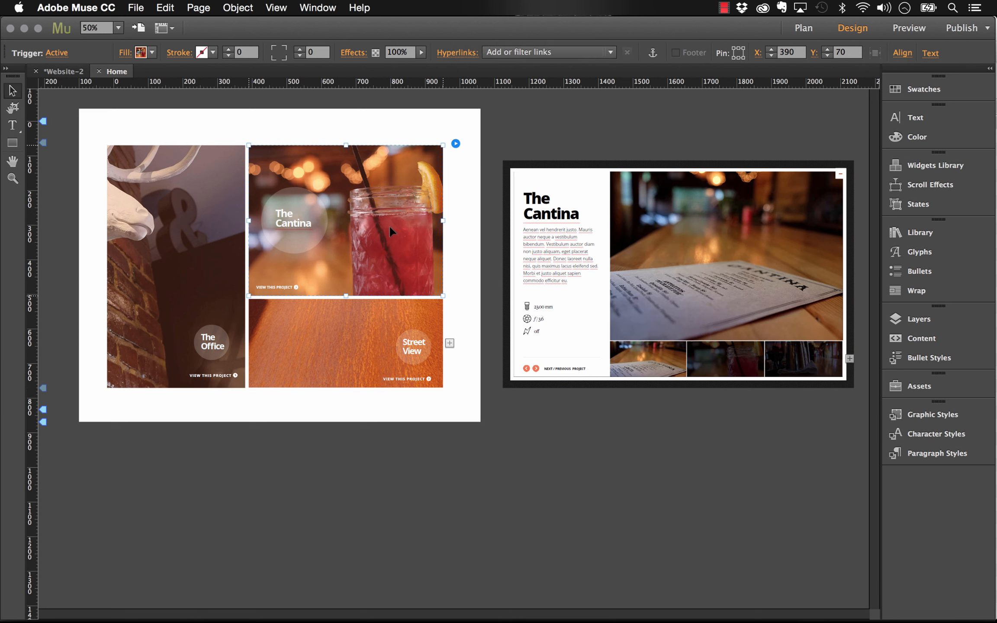
left_click(360, 349)
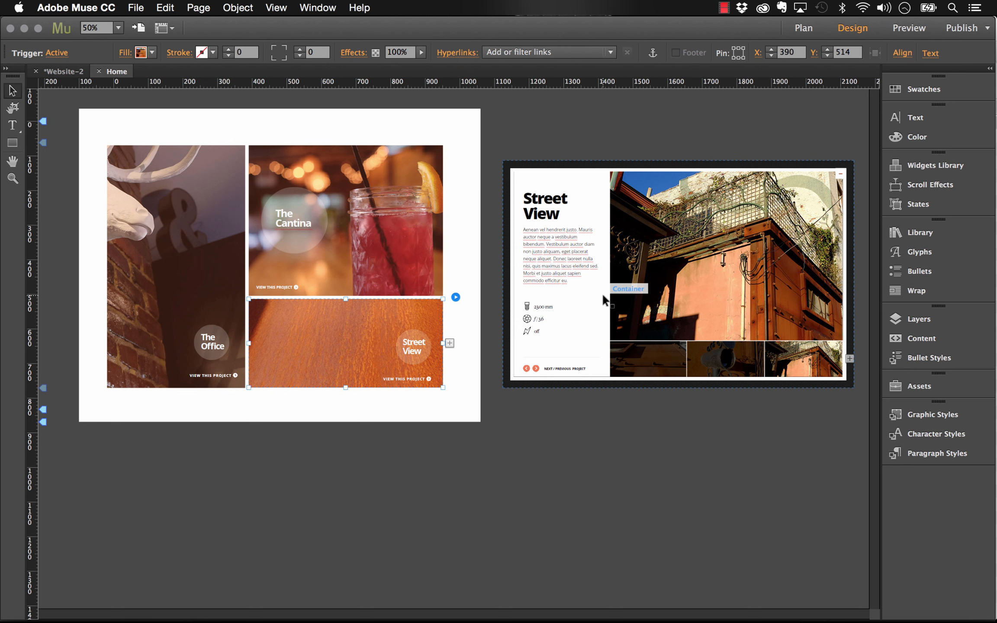
left_click(486, 109)
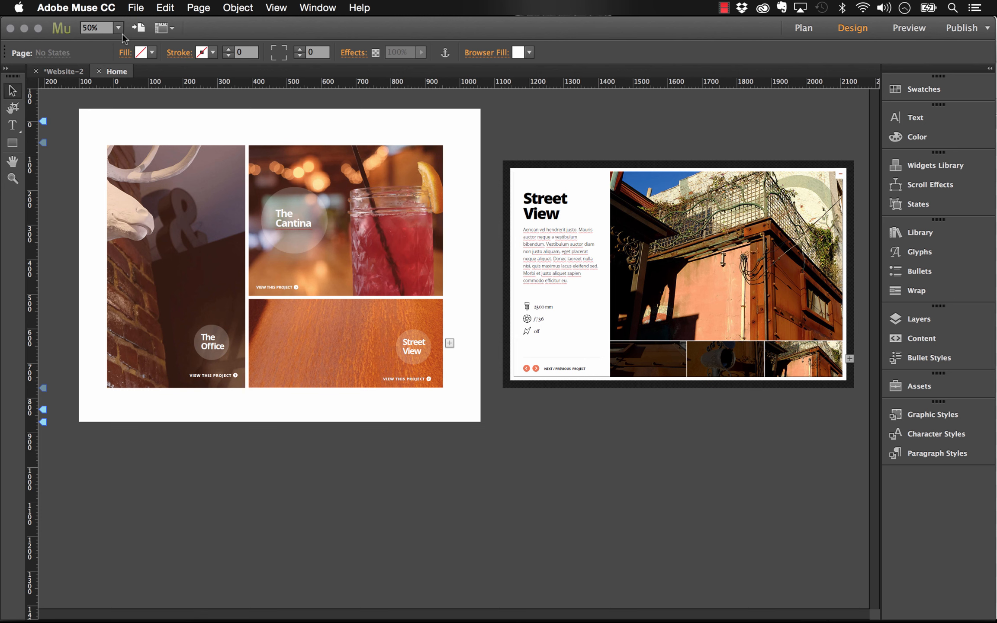
Add a new trigger to the gallery composition, working at 75% zoom
left_click(92, 28)
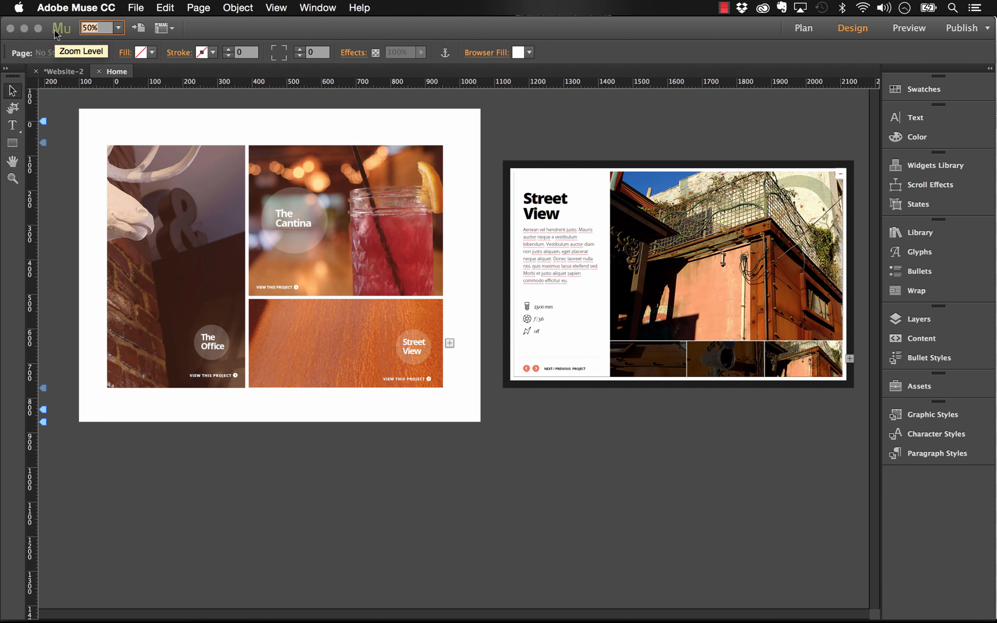
type("75")
key("Return")
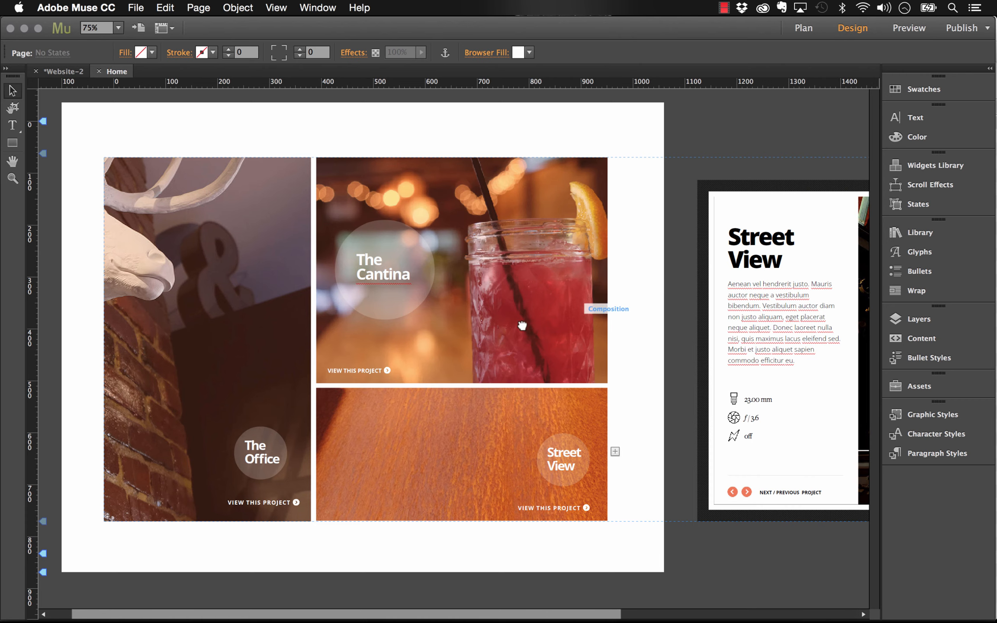
scroll(522, 323, "left", 2)
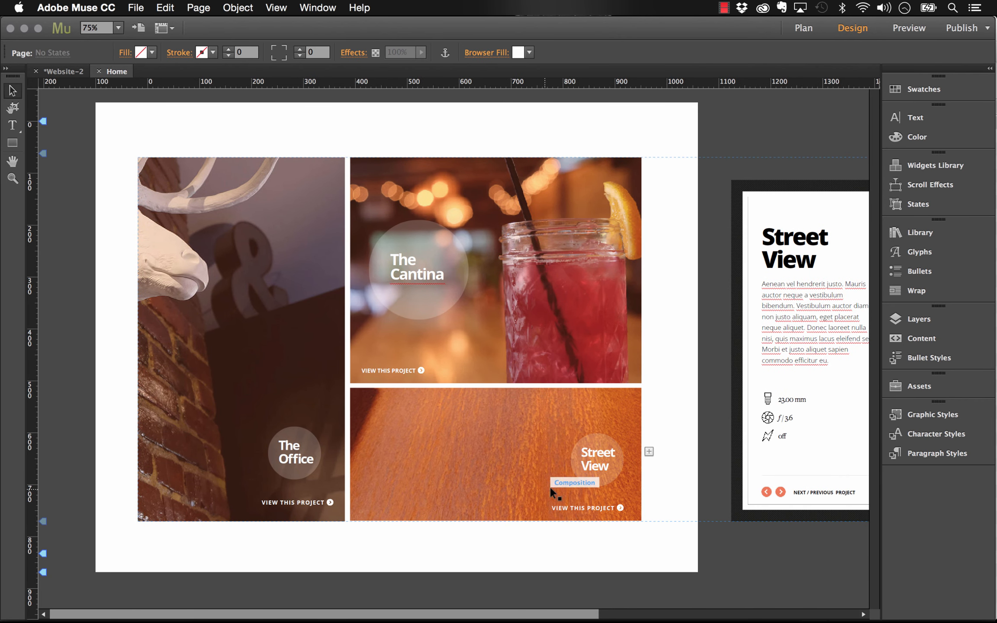
left_click(648, 452)
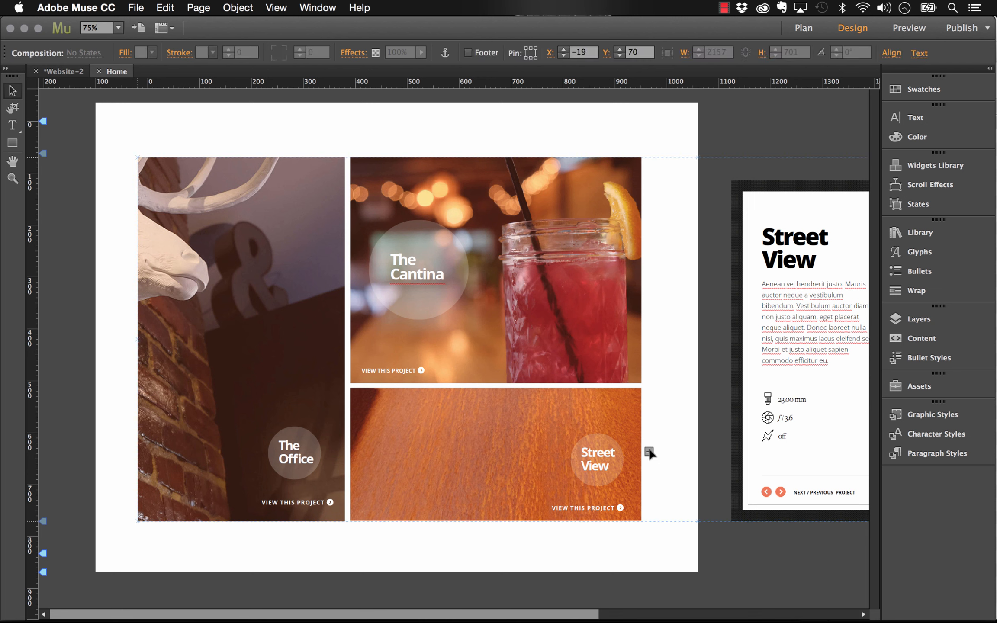
left_click(649, 452)
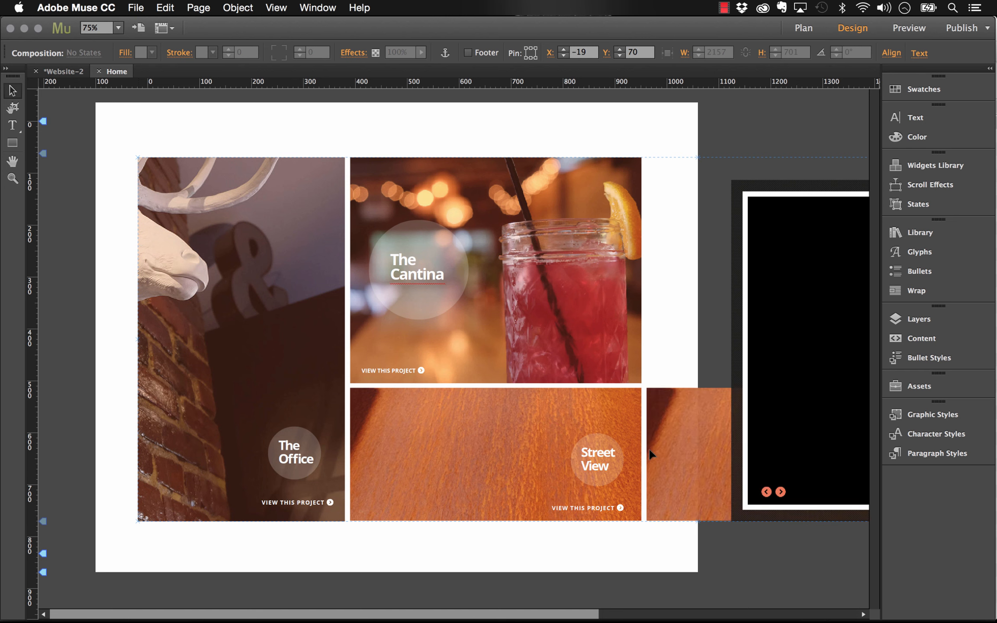
Move the new trigger directly below The Office tile at X -19, Y 779 and enlarge it to span the gallery's full width
left_click(699, 405)
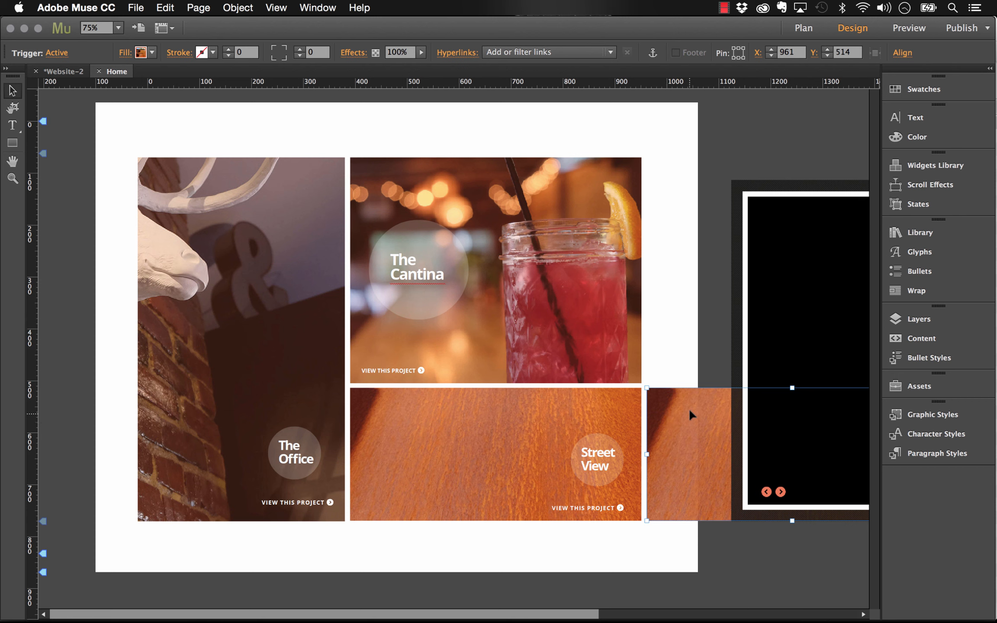
left_click_drag(699, 399, 190, 544)
scroll(188, 540, "down", 5)
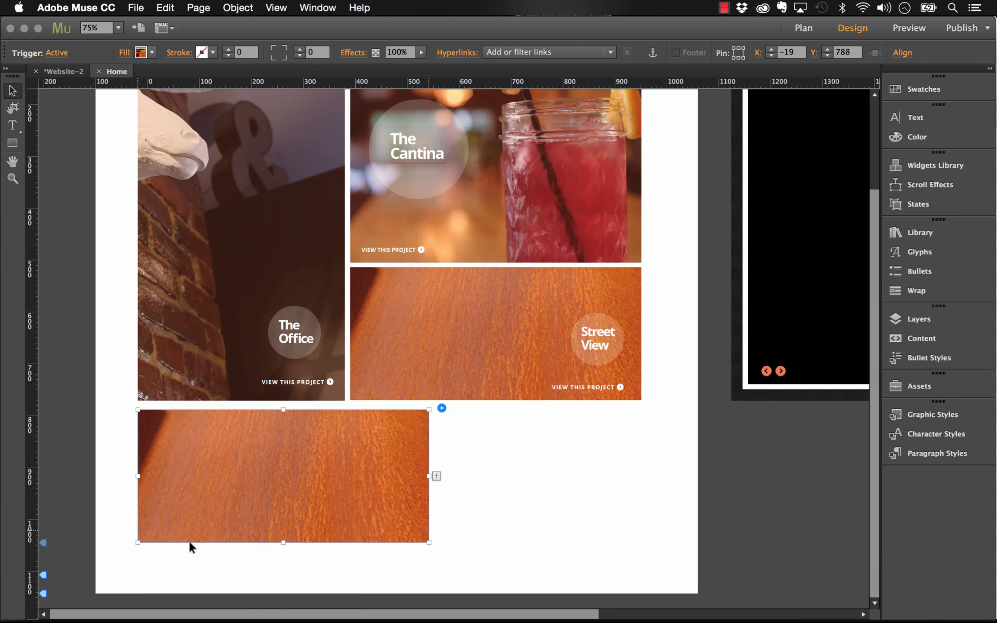
left_click_drag(223, 497, 224, 497)
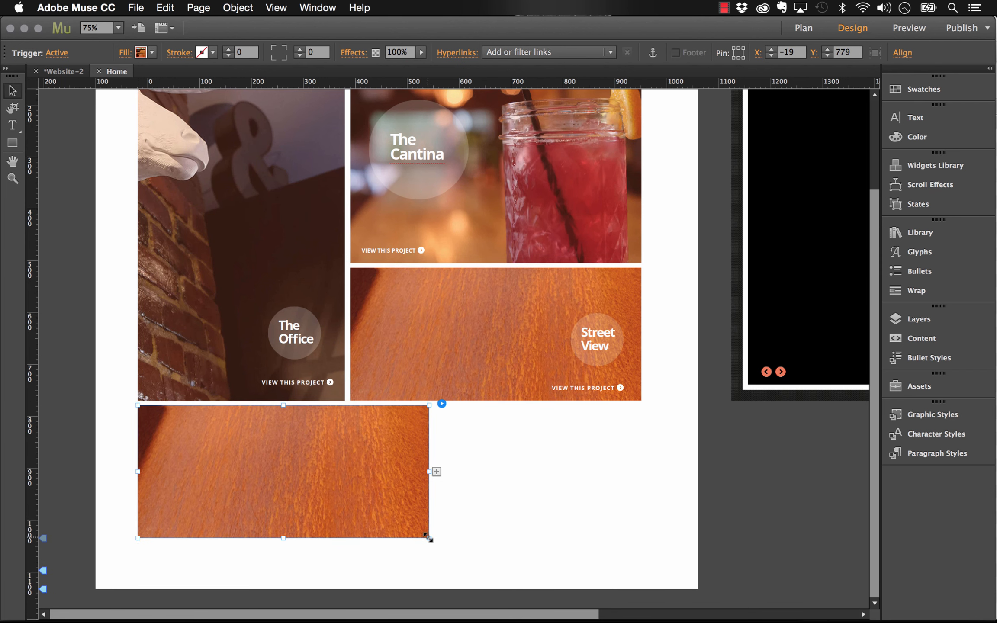
left_click_drag(428, 537, 642, 573)
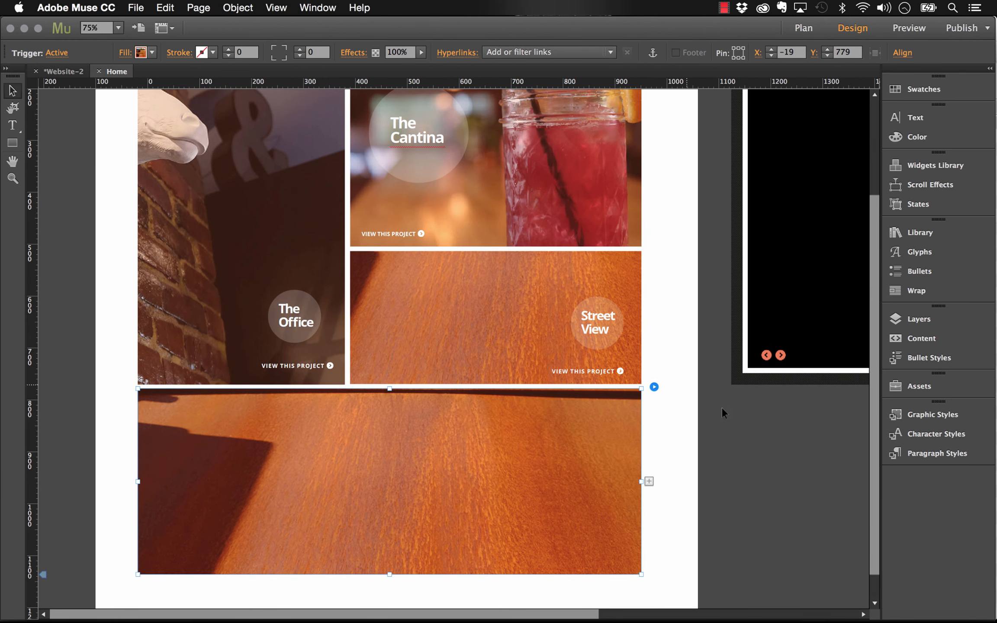
Switch the new trigger below The Office tile from its Active state to its Normal state
left_click_drag(814, 245, 554, 394)
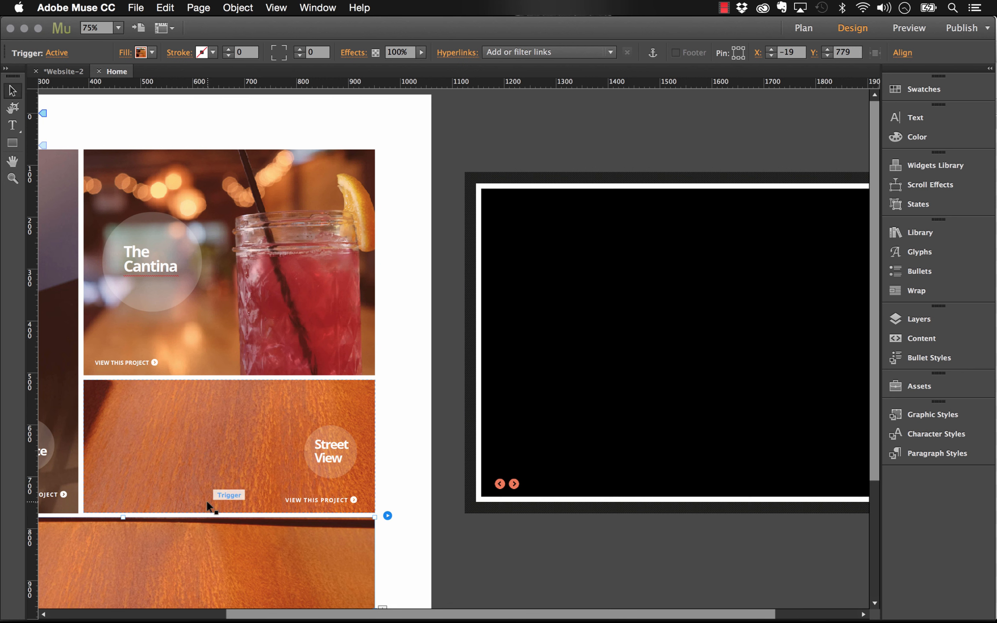
left_click_drag(202, 501, 438, 305)
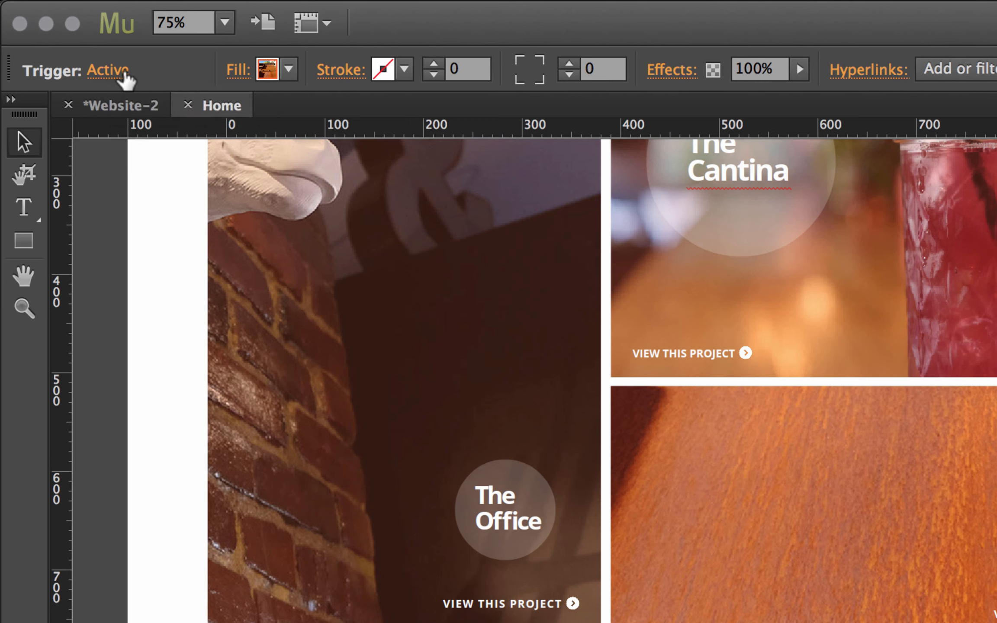
left_click(125, 78)
left_click(237, 118)
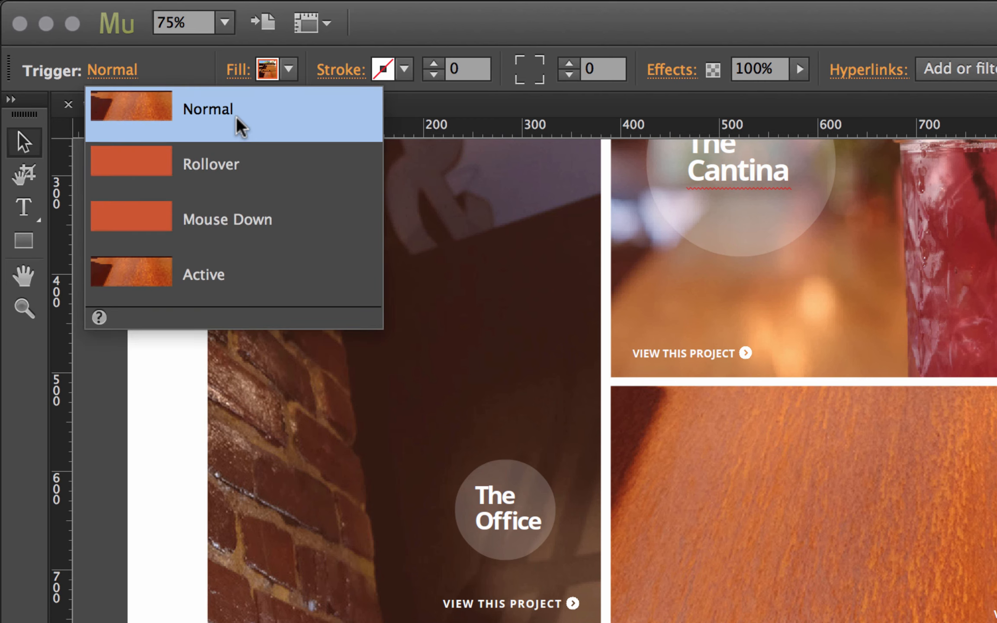
left_click(192, 66)
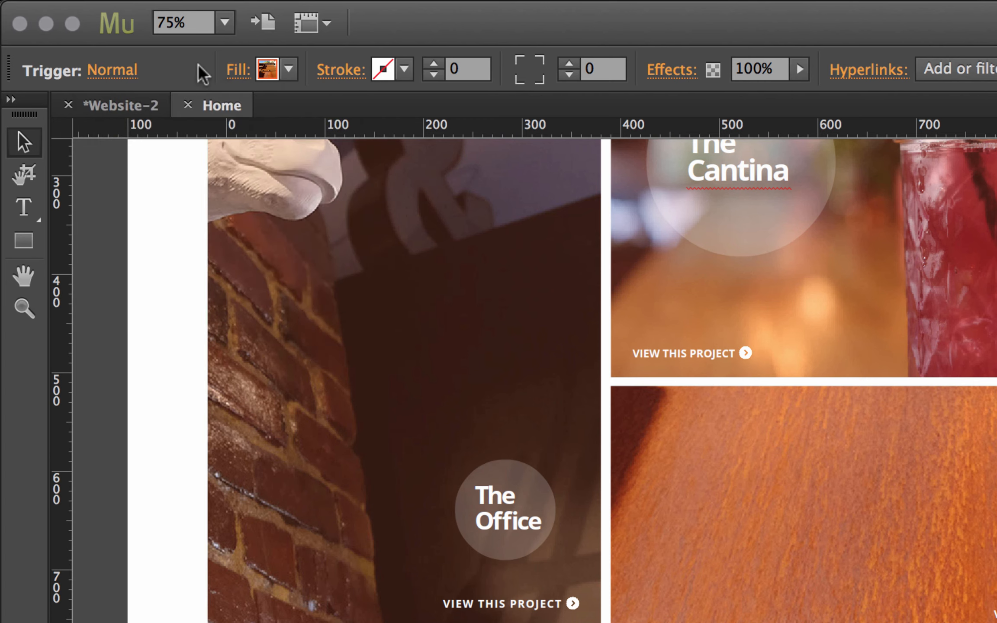
Replace the new trigger's fill image with drink2.jpg from the Assets folder
left_click(237, 72)
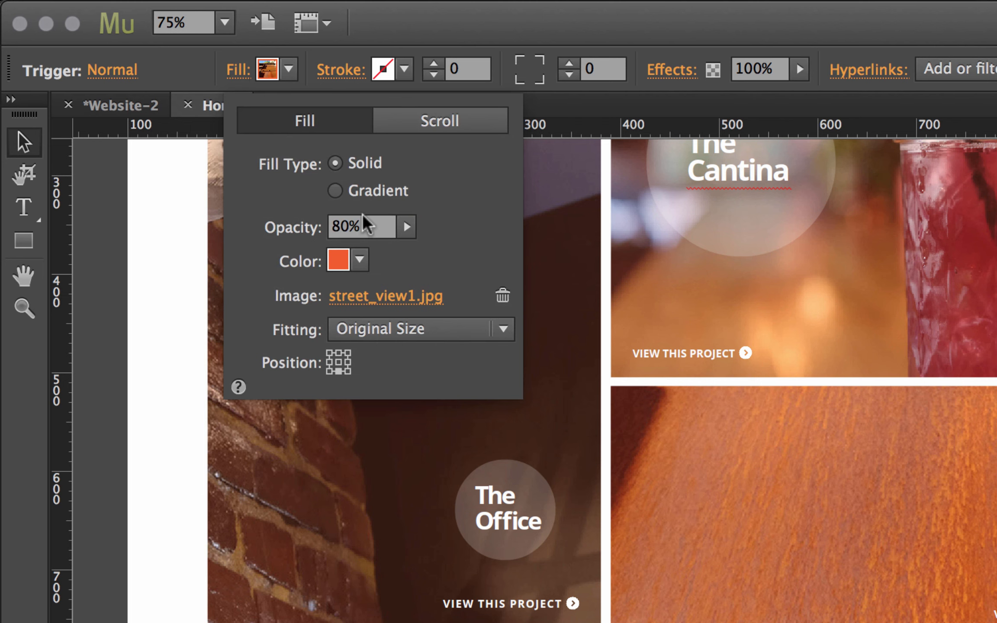
left_click(366, 302)
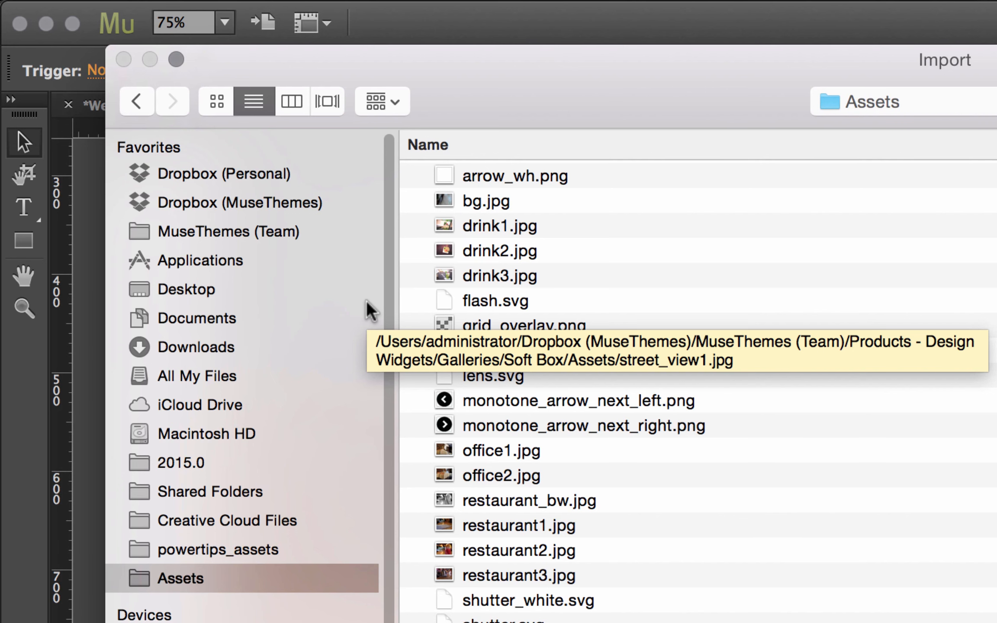
left_click(499, 226)
left_click(498, 249)
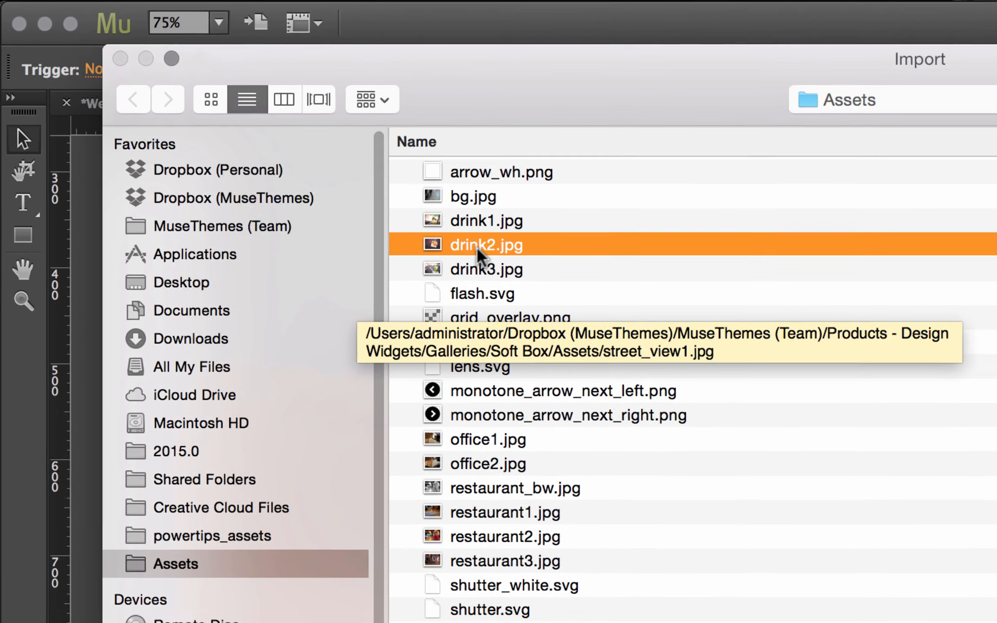
key("space")
key("space")
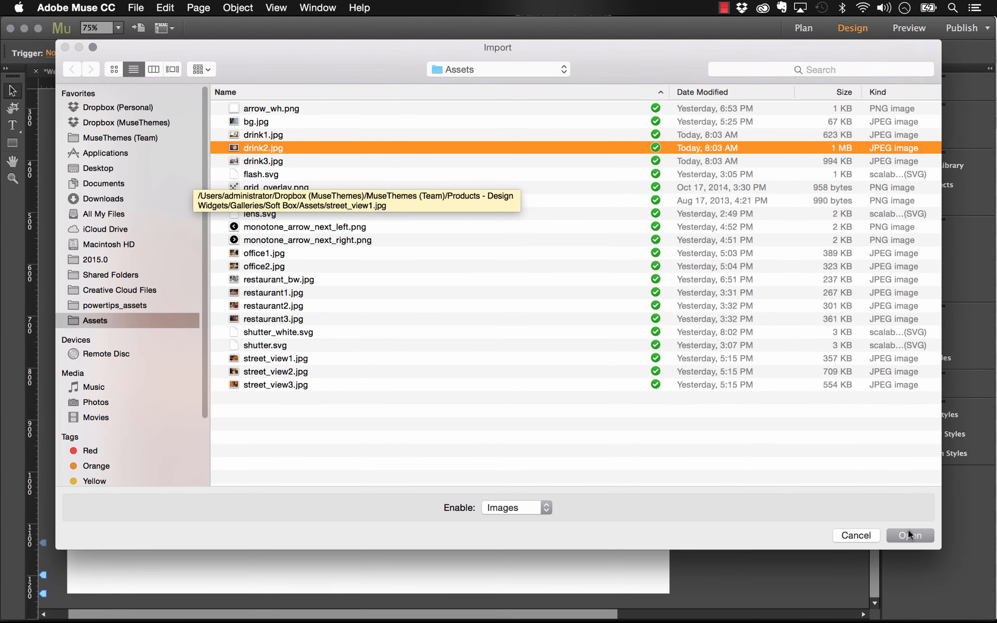
left_click(909, 531)
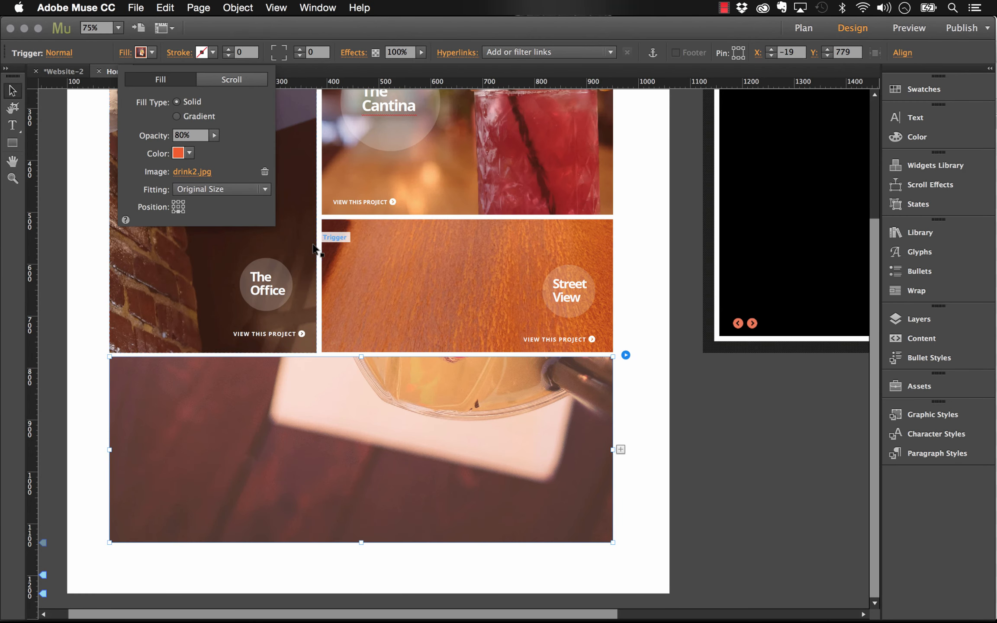
Centre the new trigger's fill image and set its fitting to Scale To Fill
left_click(177, 207)
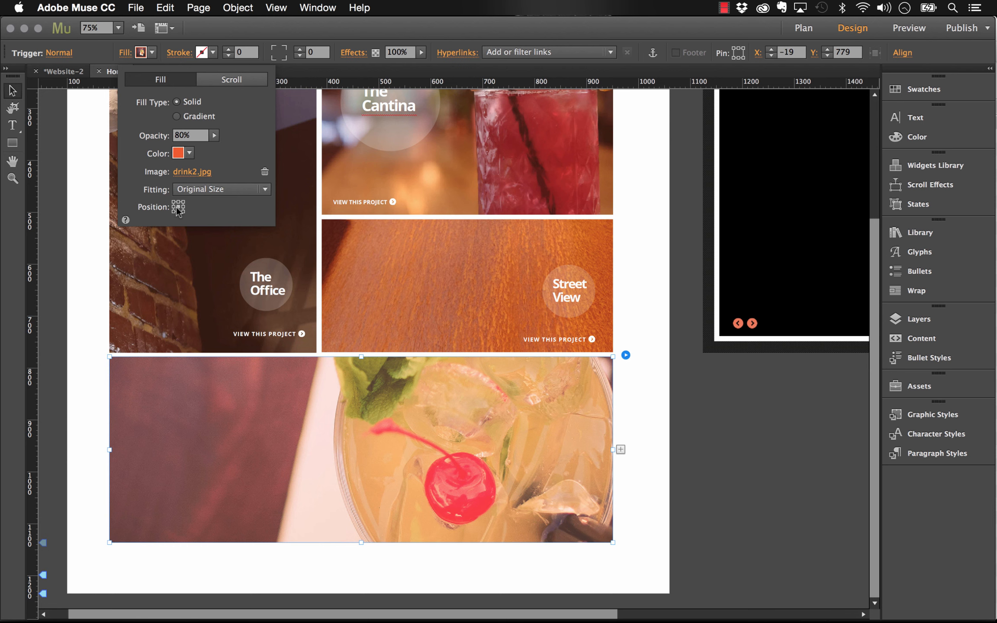
left_click(198, 190)
left_click(204, 202)
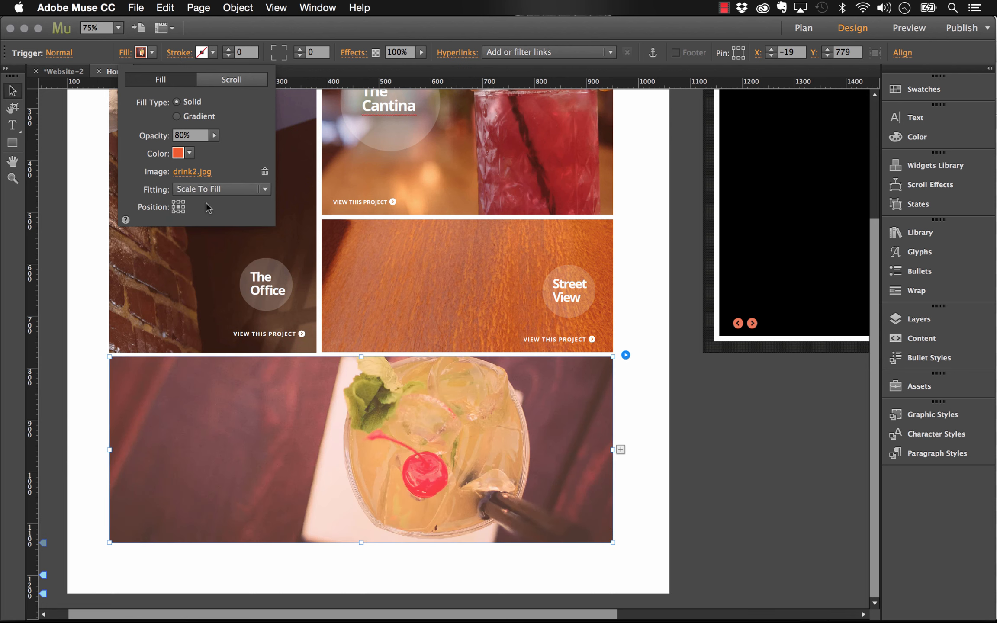
left_click(687, 485)
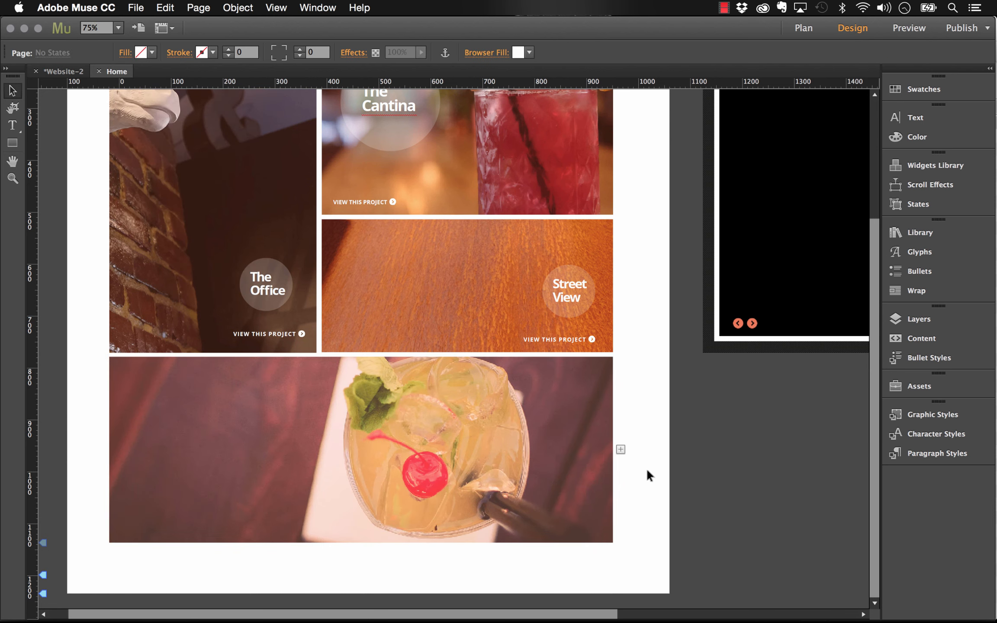
Copy the Street View tile's title, circle and View This Project label straight down into the new trigger at X 697, Y 950
scroll(633, 449, "up", 1)
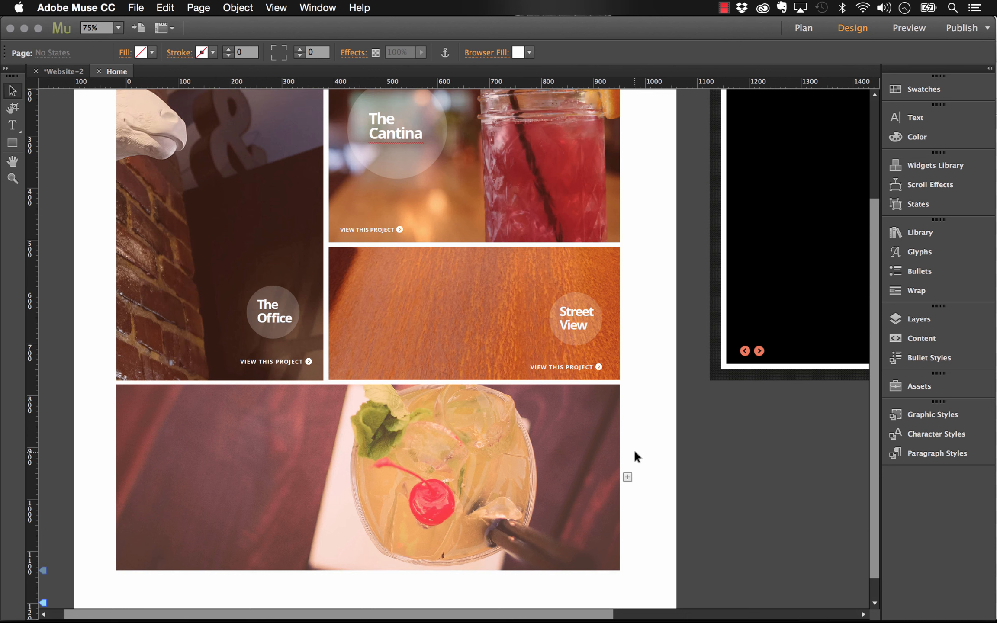
left_click(581, 368)
left_click(581, 368)
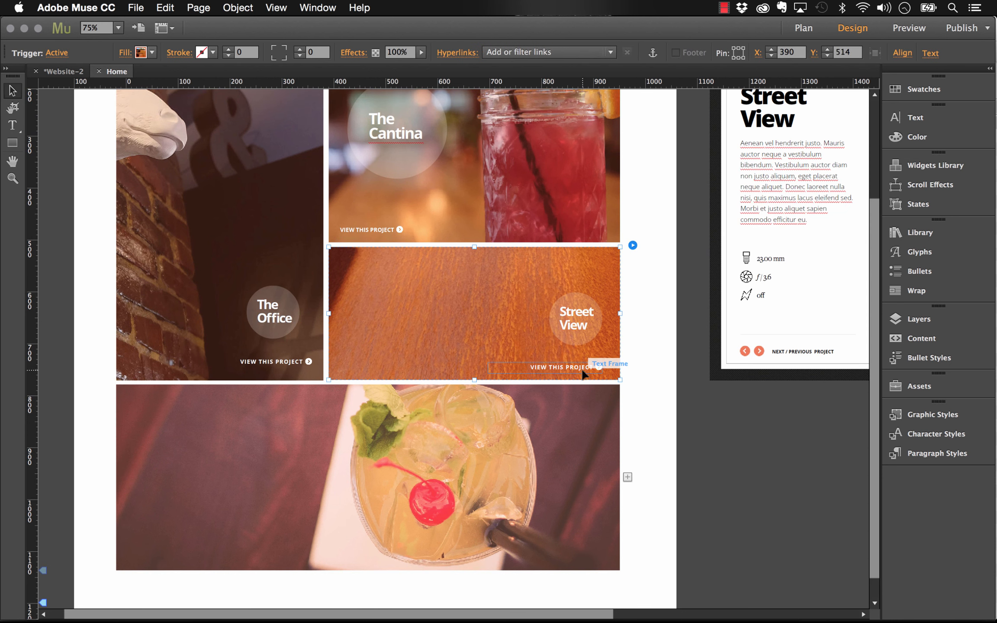
left_click(582, 370)
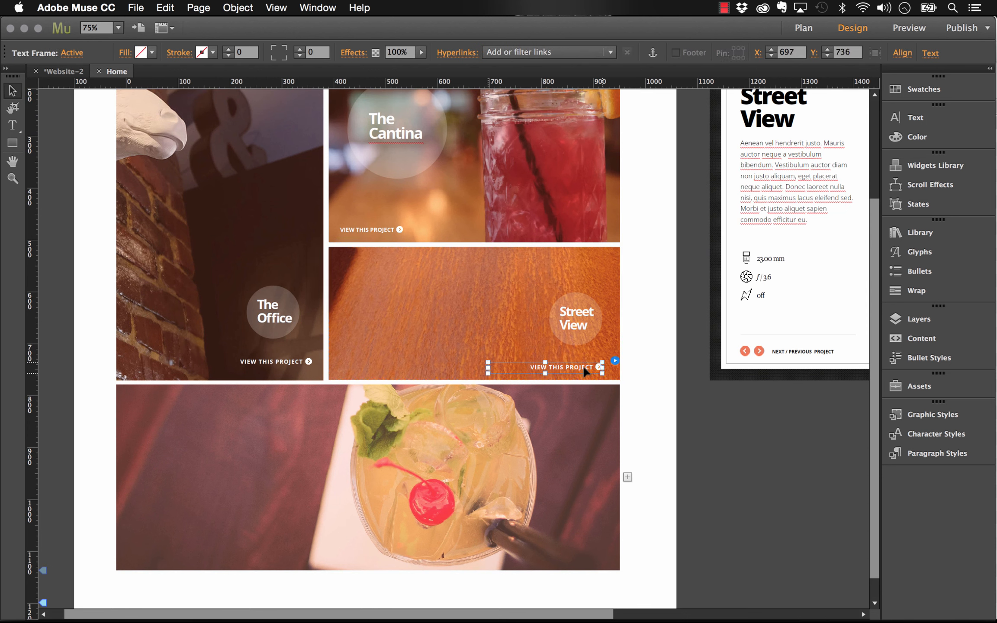
left_click(578, 320, "shift")
left_click(573, 337, "shift")
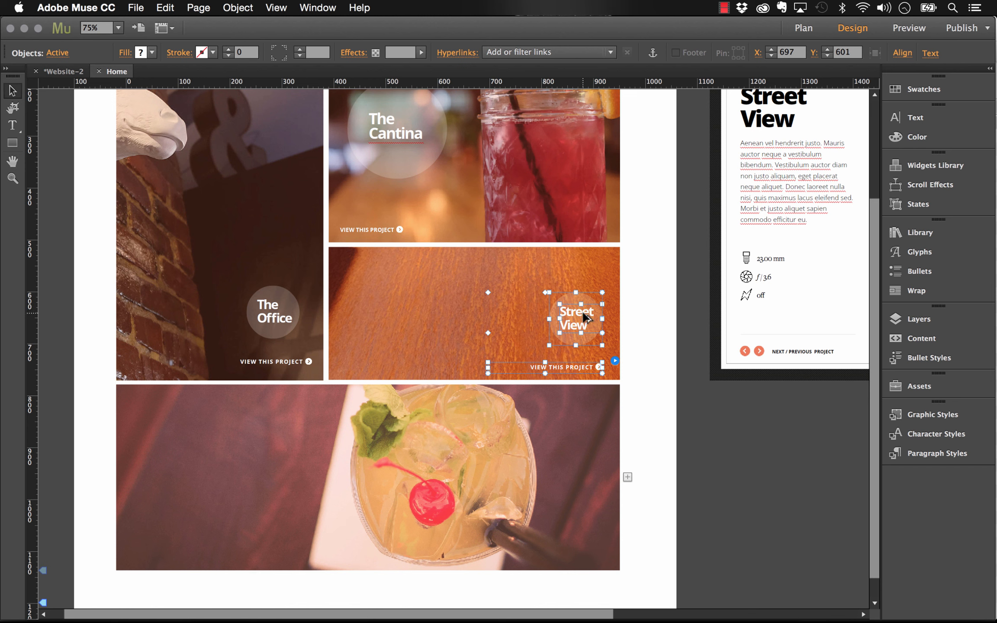
left_click_drag(583, 314, 581, 495)
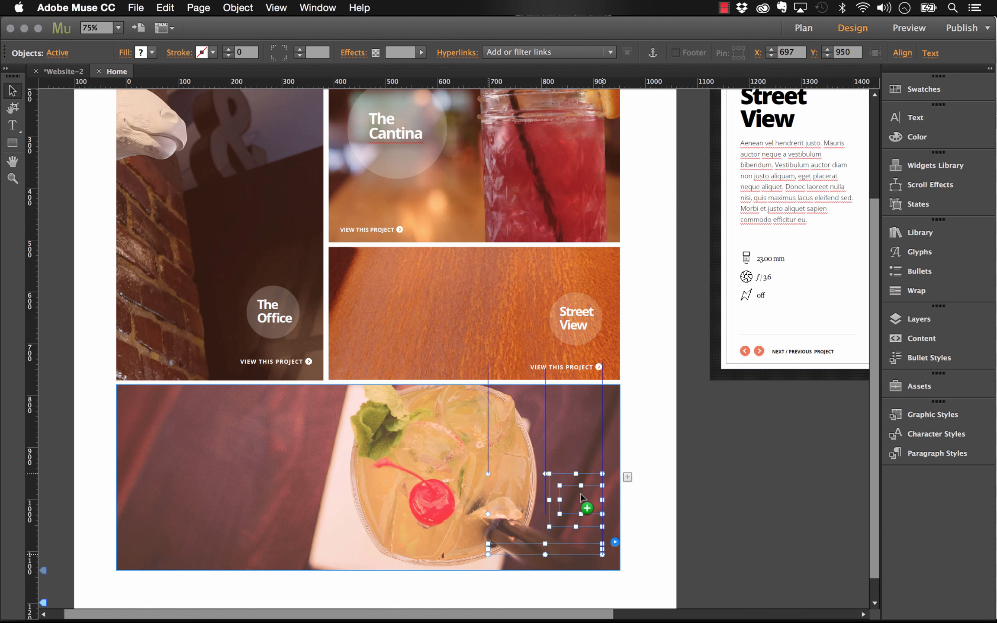
left_click_drag(581, 496, 581, 497)
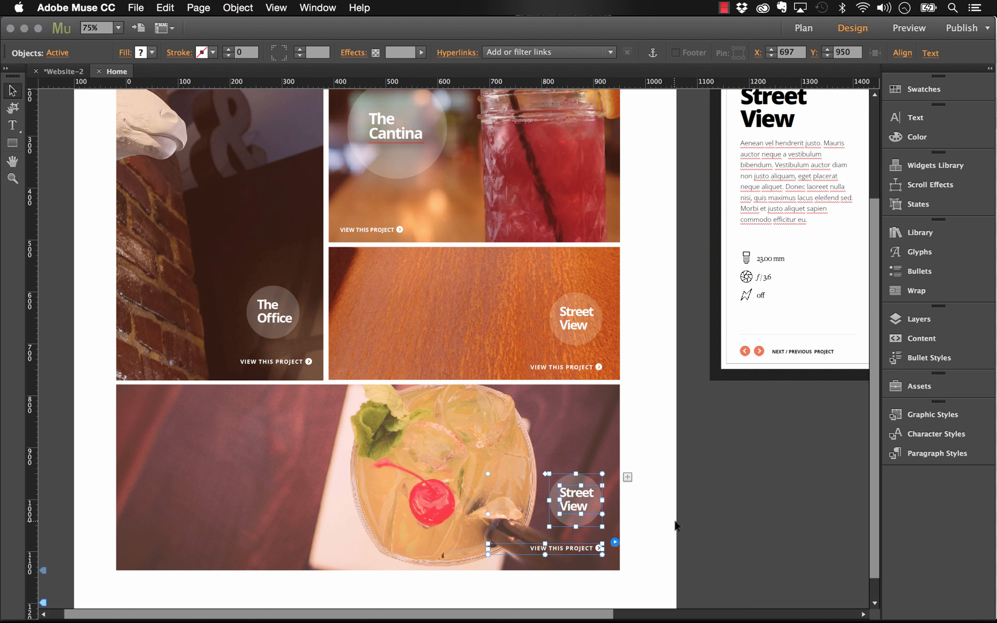
Change the copied title in the new trigger to "Party View"
left_click(575, 508)
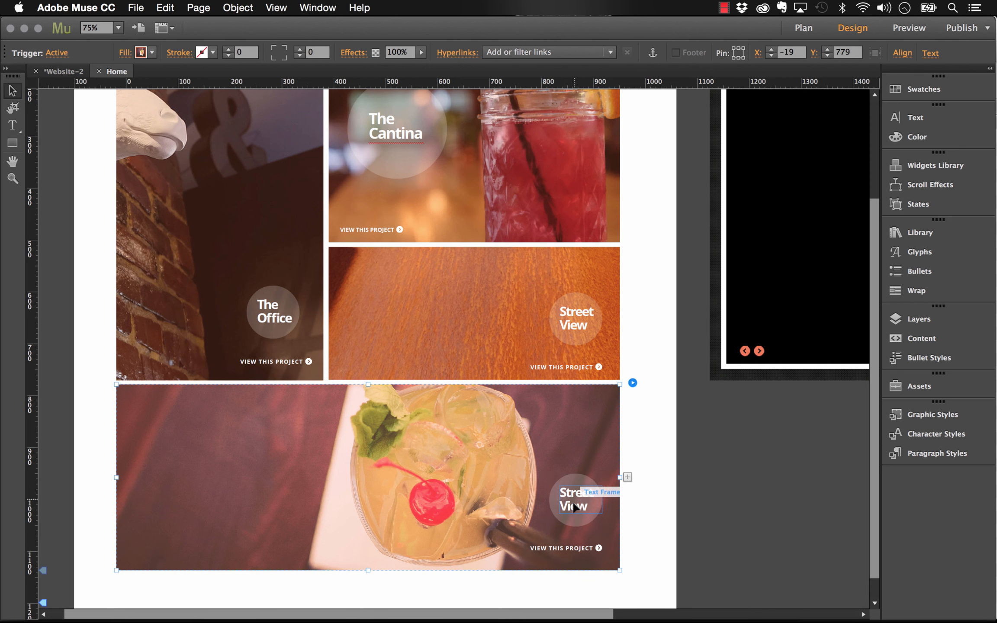
left_click(575, 508)
double_click(572, 501)
type("Party View")
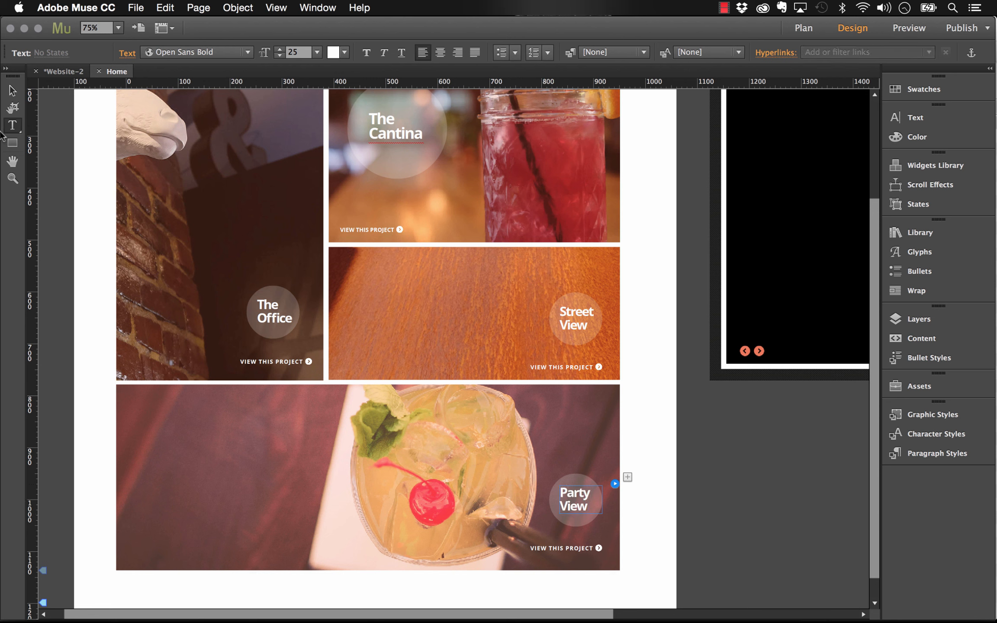
left_click(12, 90)
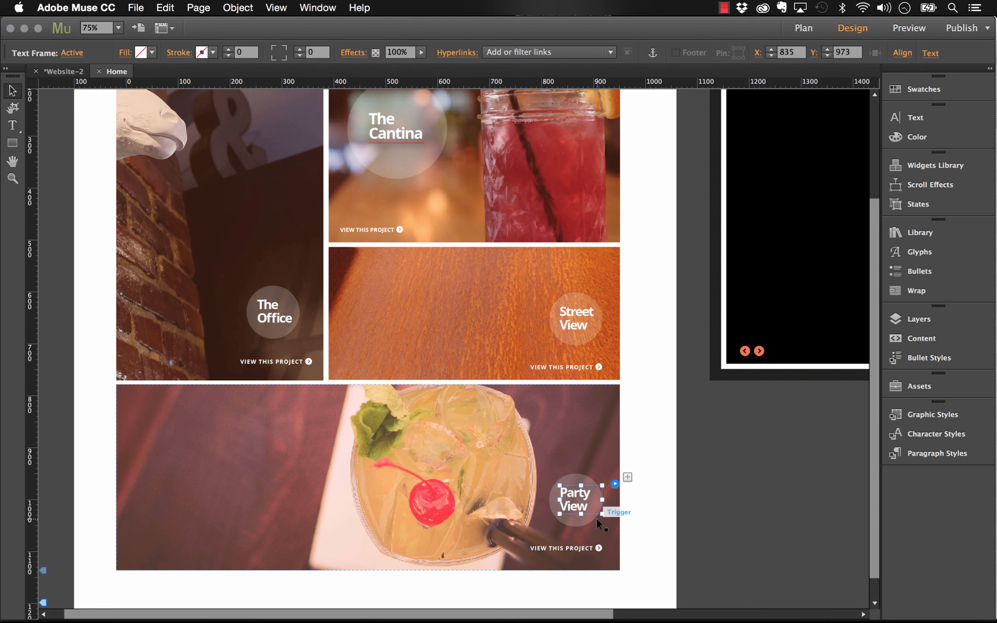
left_click(650, 558)
Compare the lightbox content of the Street View and The Office triggers with that of the Party View trigger
scroll(630, 547, "up", 2)
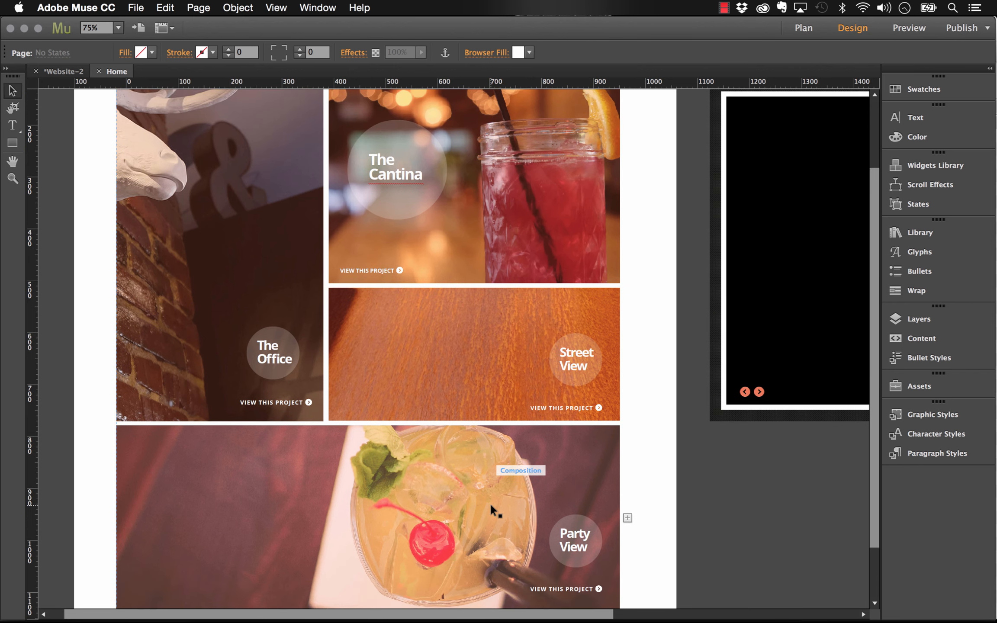
left_click(428, 482)
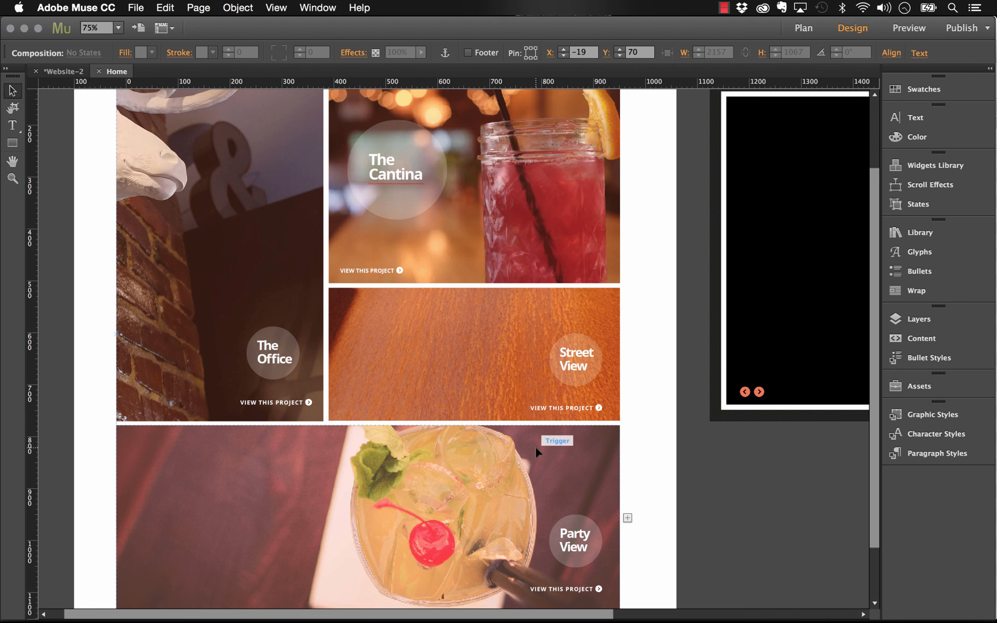
left_click(118, 28)
left_click(129, 54)
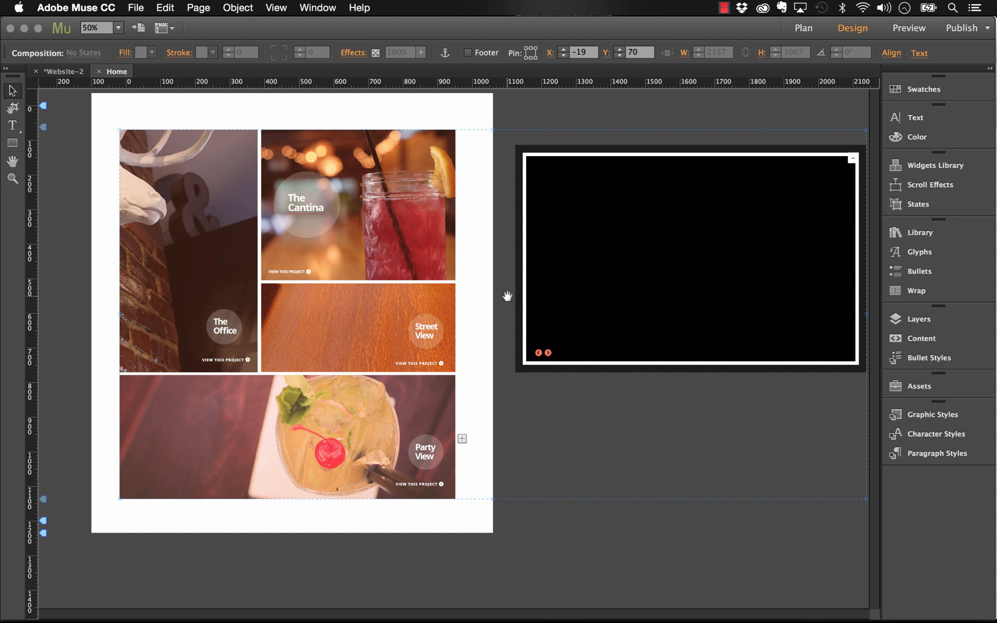
left_click(483, 105)
left_click(365, 402)
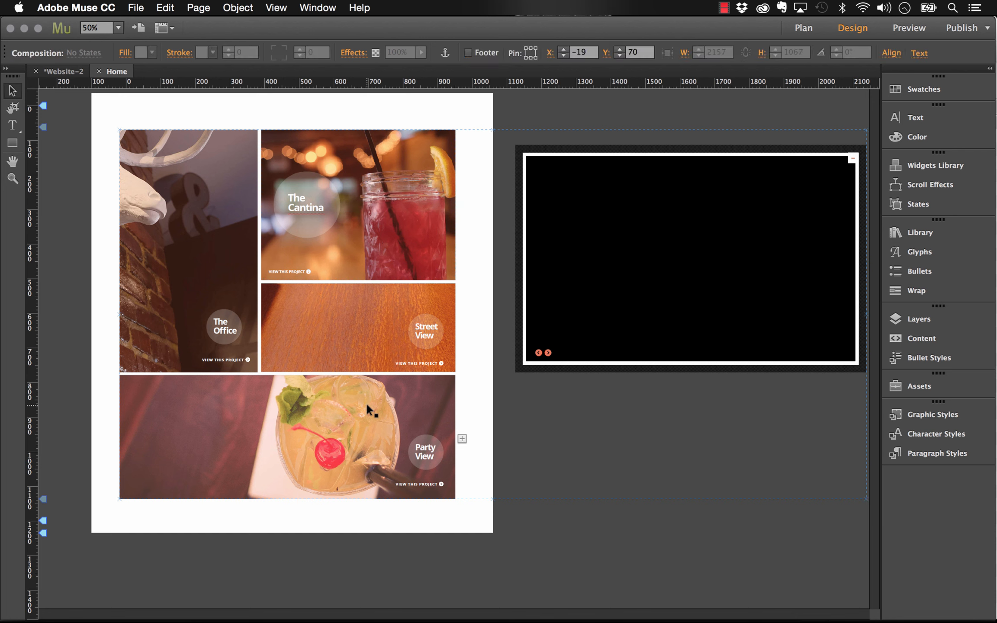
left_click(347, 340)
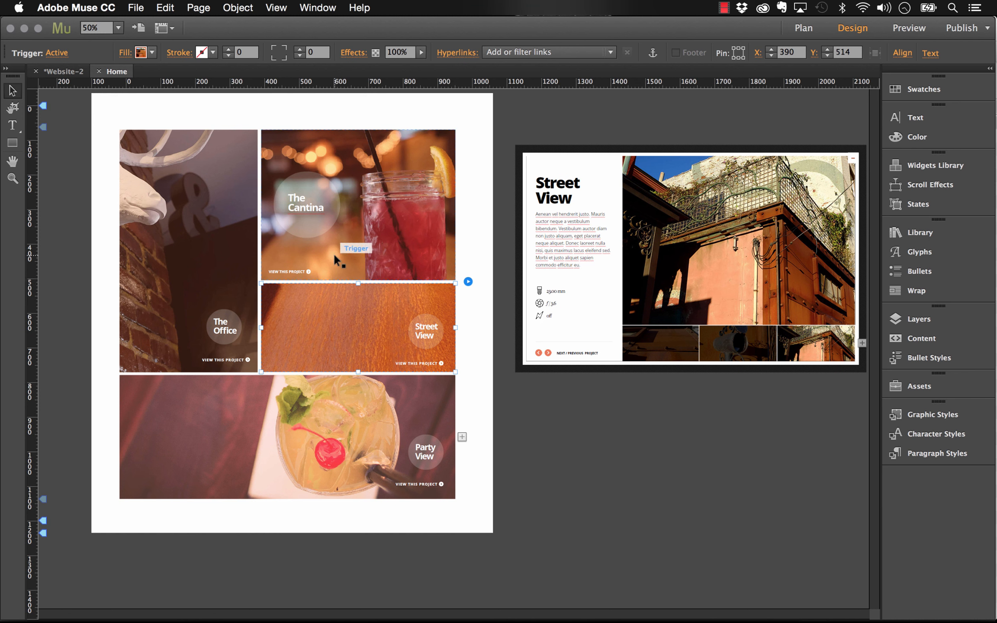
left_click(216, 248)
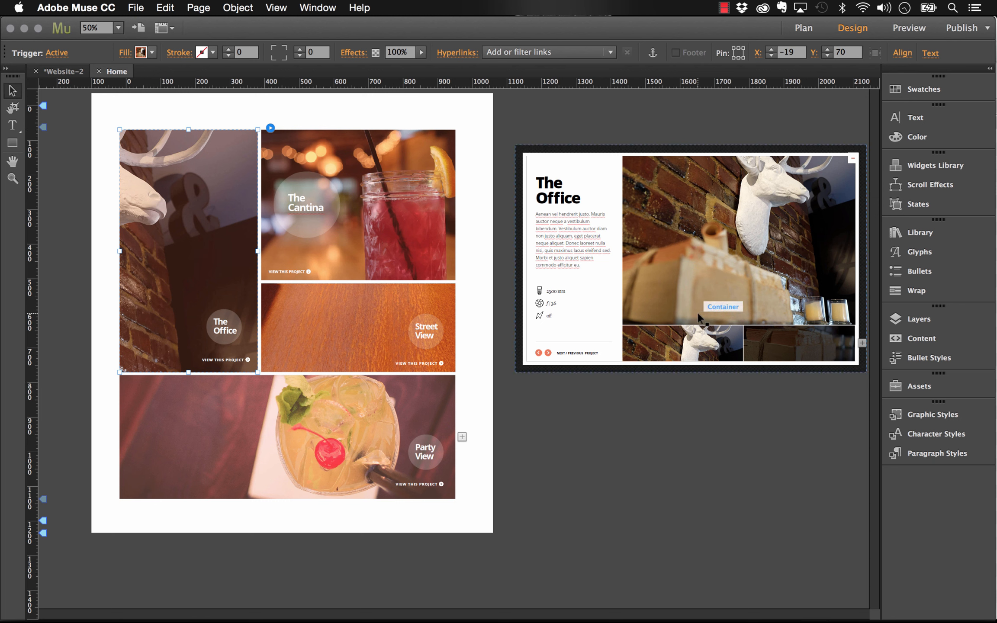
left_click(399, 412)
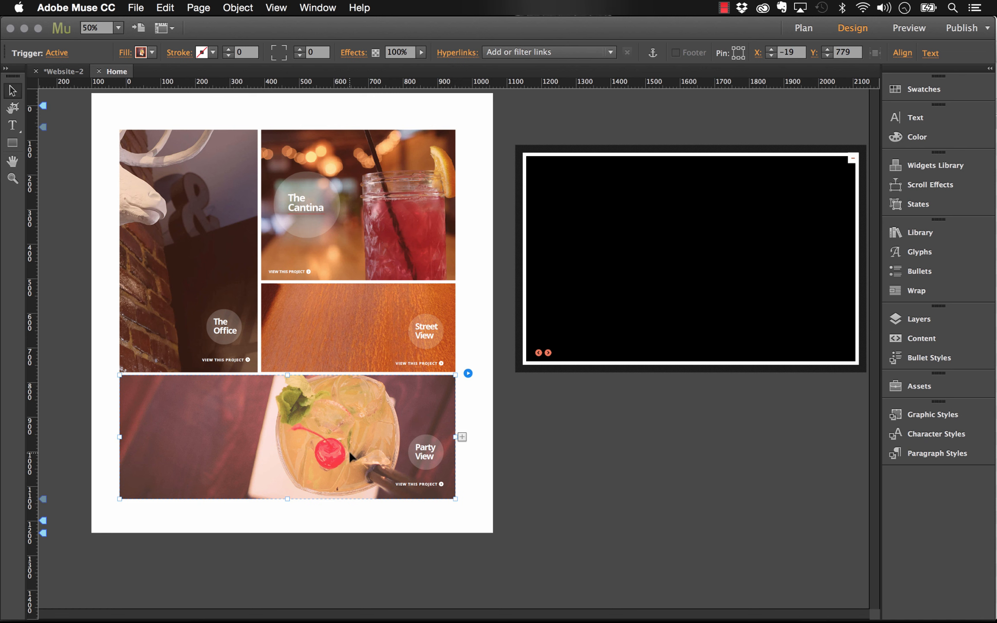
Copy the text group and the image slideshow together from The Office project's lightbox target
left_click(171, 255)
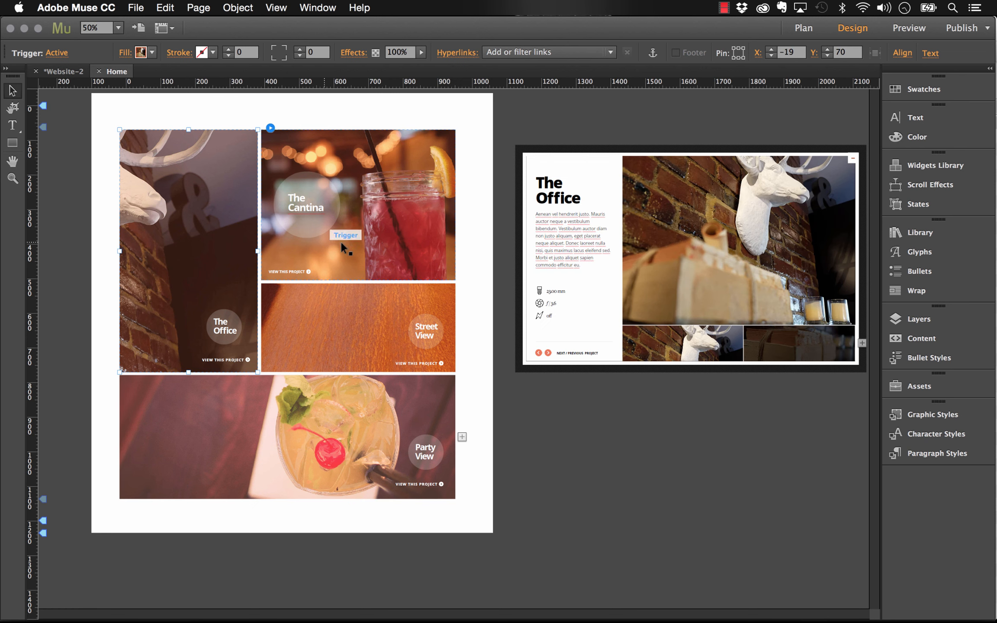
left_click(118, 28)
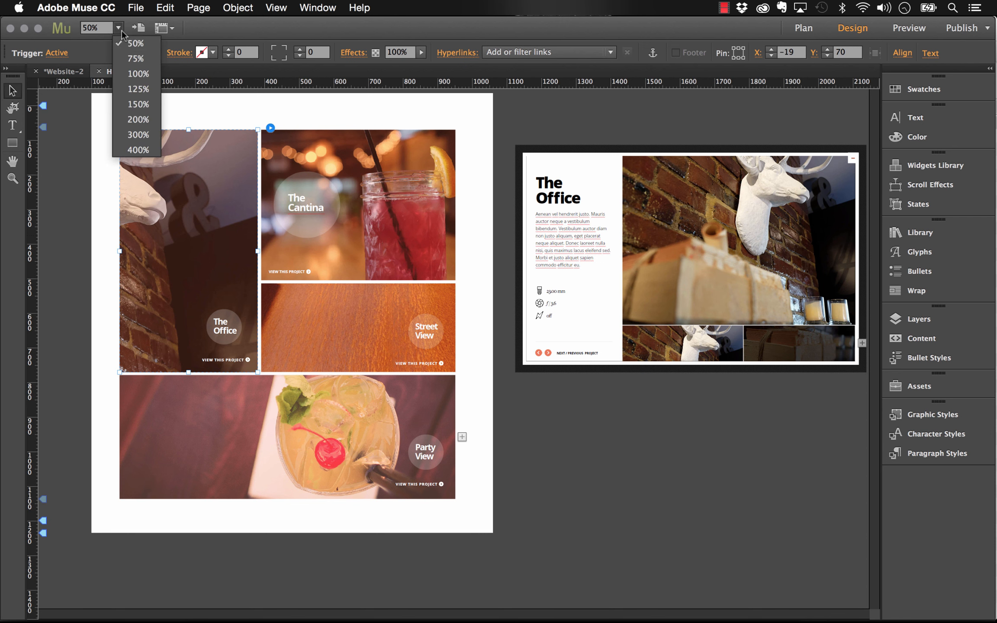
left_click(135, 59)
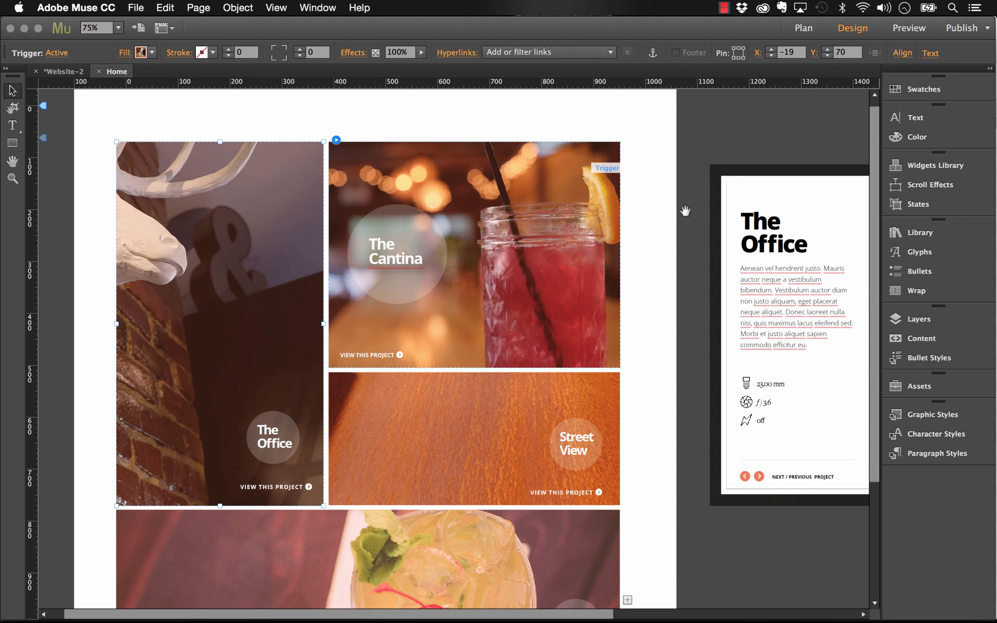
scroll(322, 286, "right", 5)
scroll(322, 286, "right", 5)
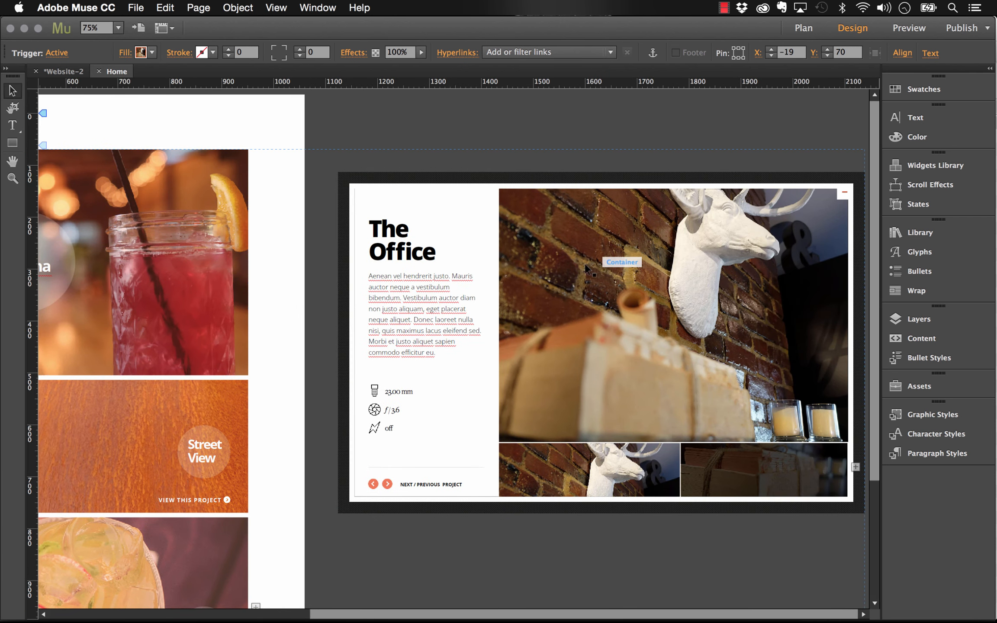
left_click(507, 220)
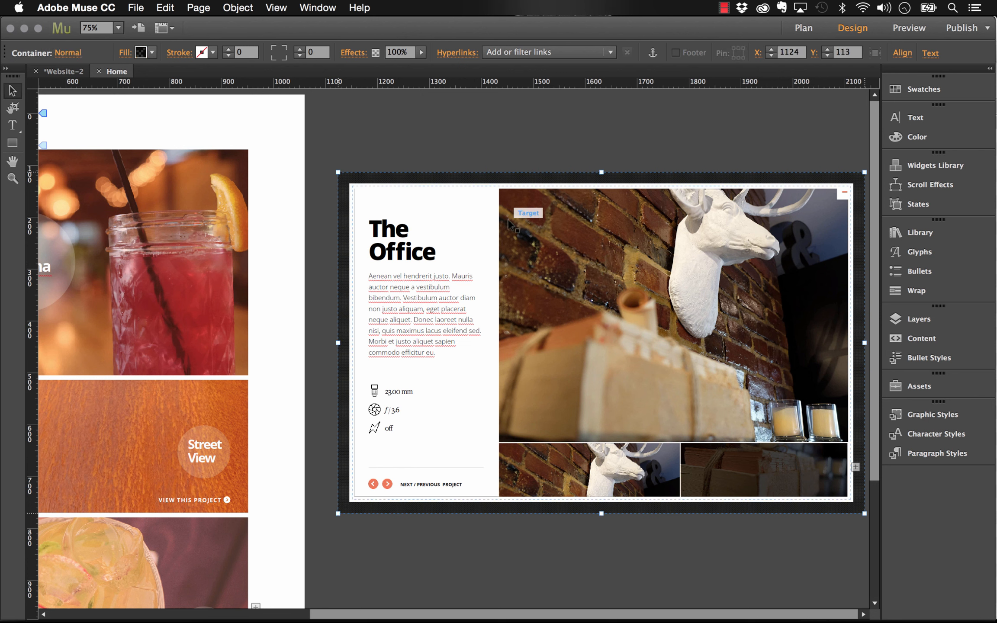
left_click(449, 200)
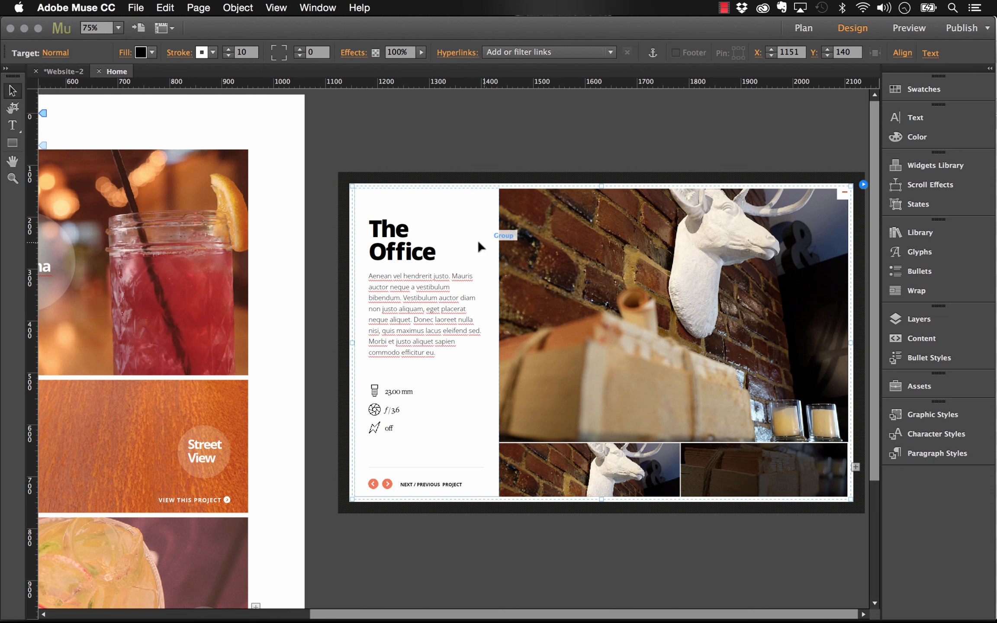
left_click(413, 249)
left_click(413, 249)
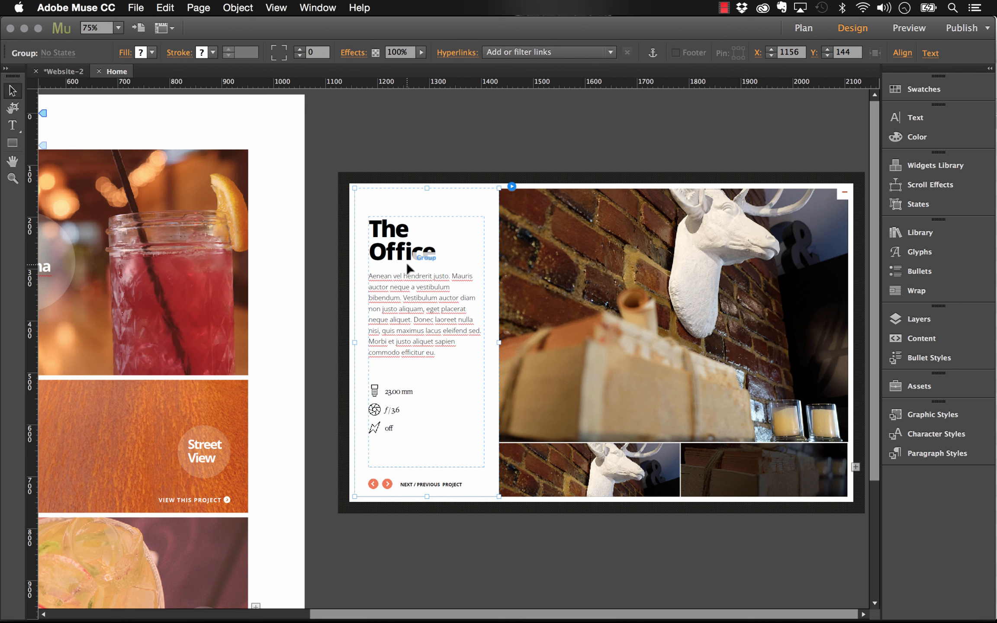
left_click(551, 225, "shift")
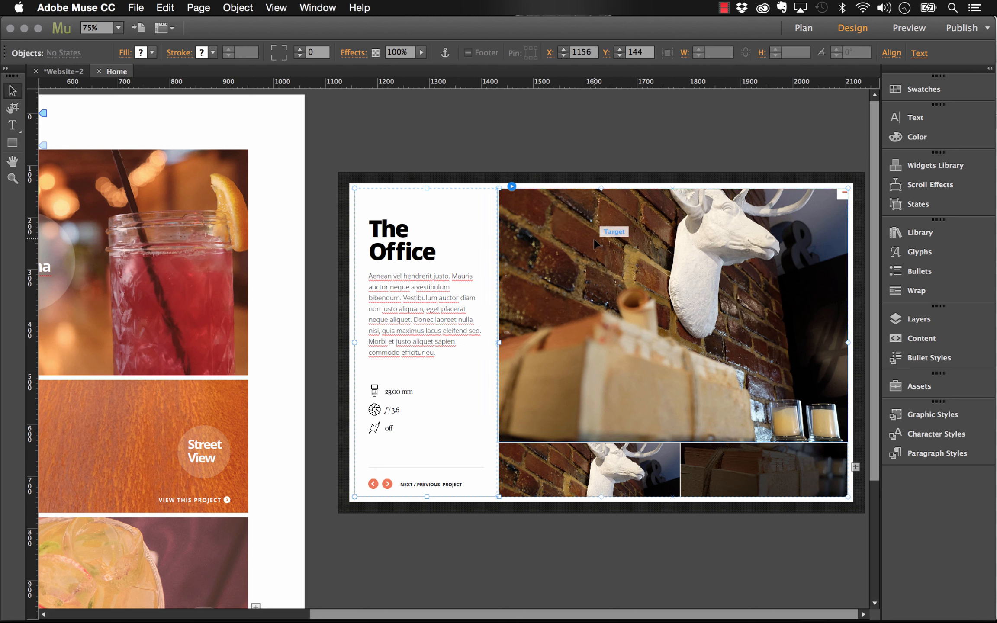
right_click(552, 230)
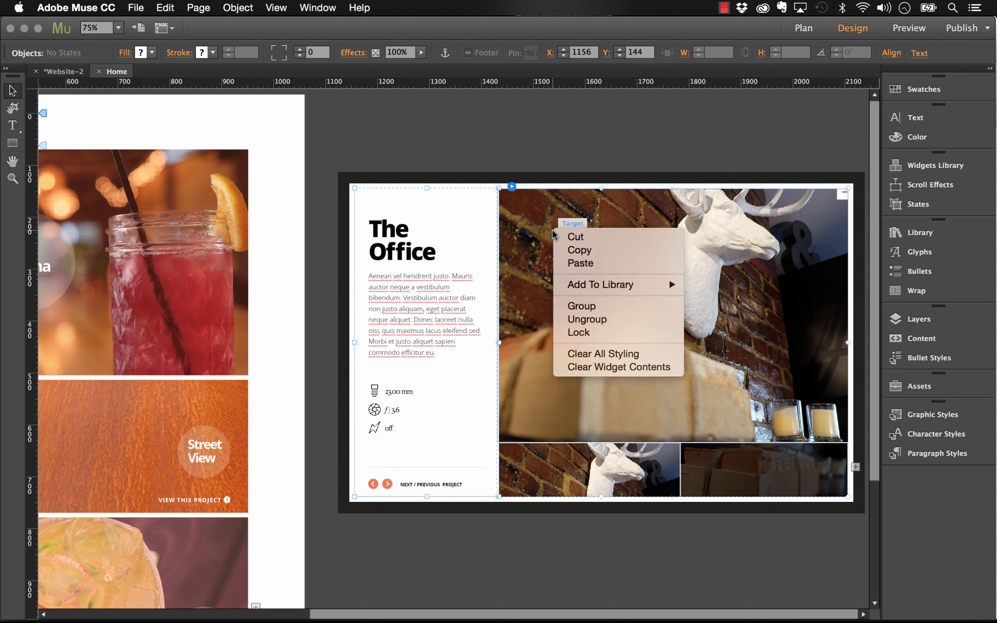
left_click(574, 251)
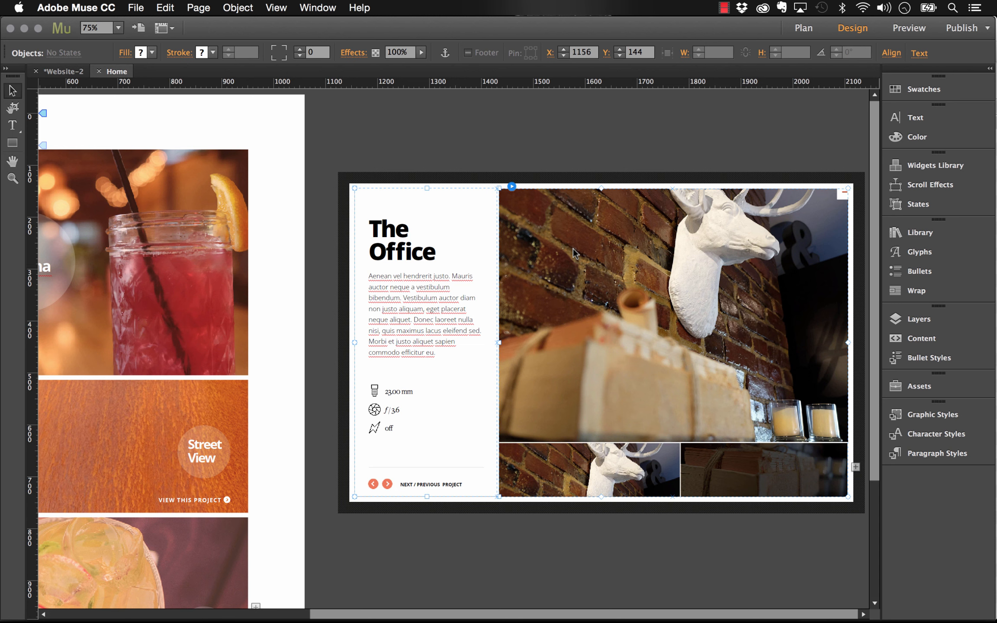
Paste the copied Office text and slideshow in place into the Party View trigger's empty lightbox target
left_click(334, 491)
left_click_drag(320, 534, 482, 350)
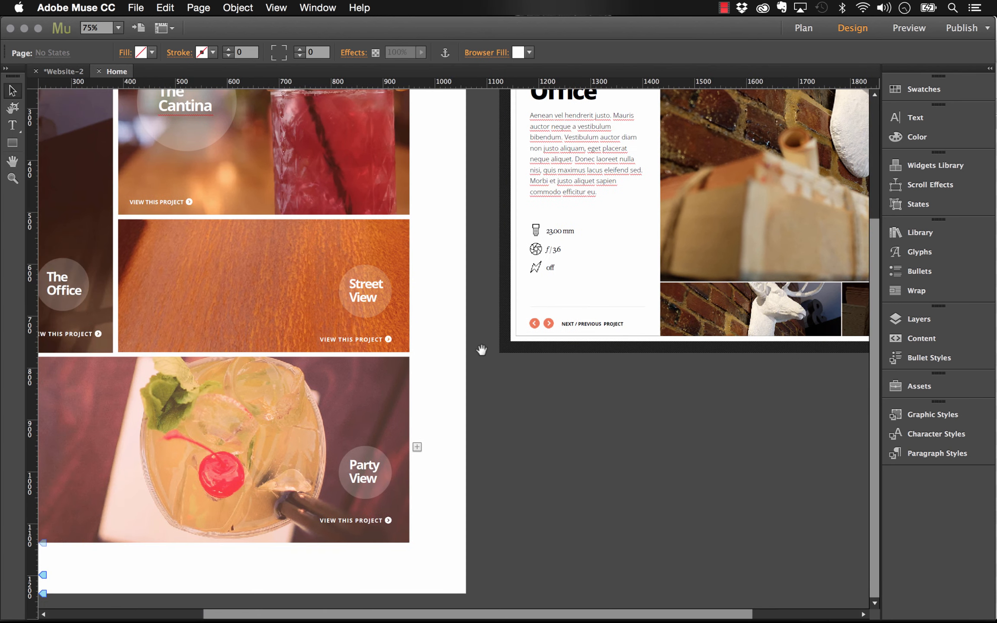
left_click(276, 404)
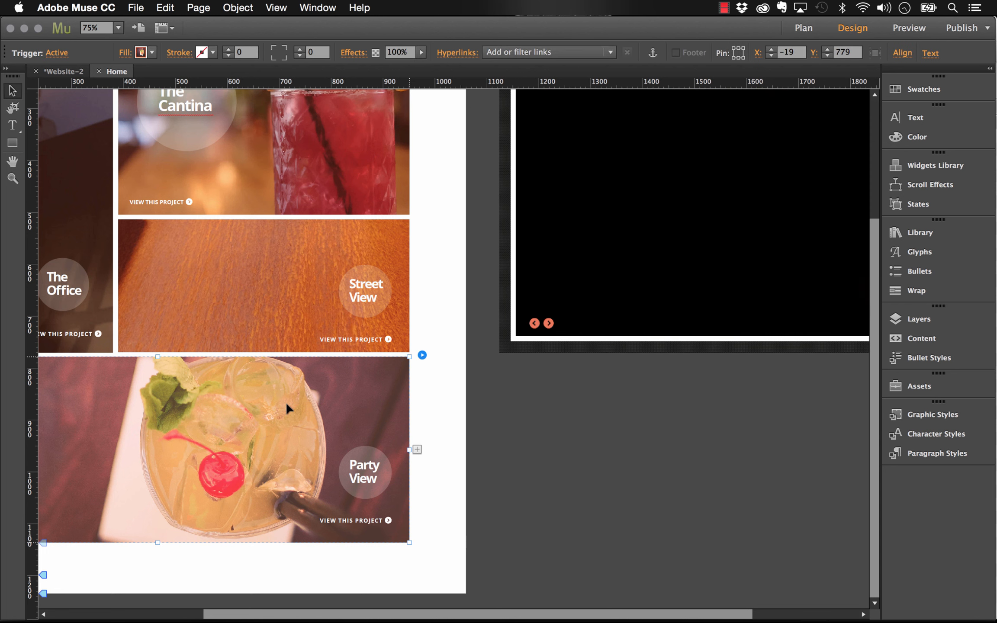
left_click_drag(661, 243, 445, 381)
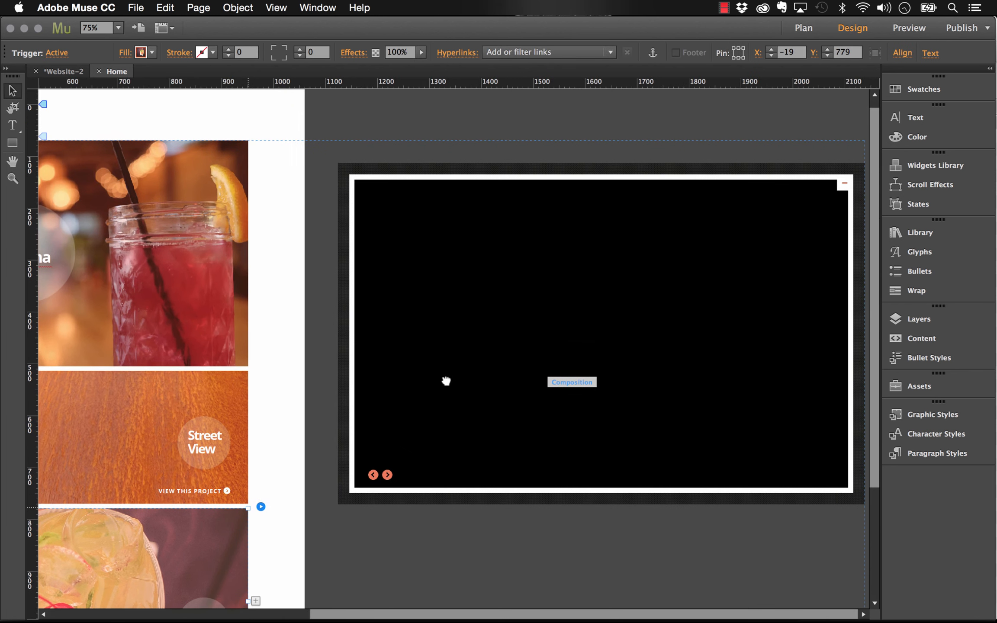
left_click(515, 208)
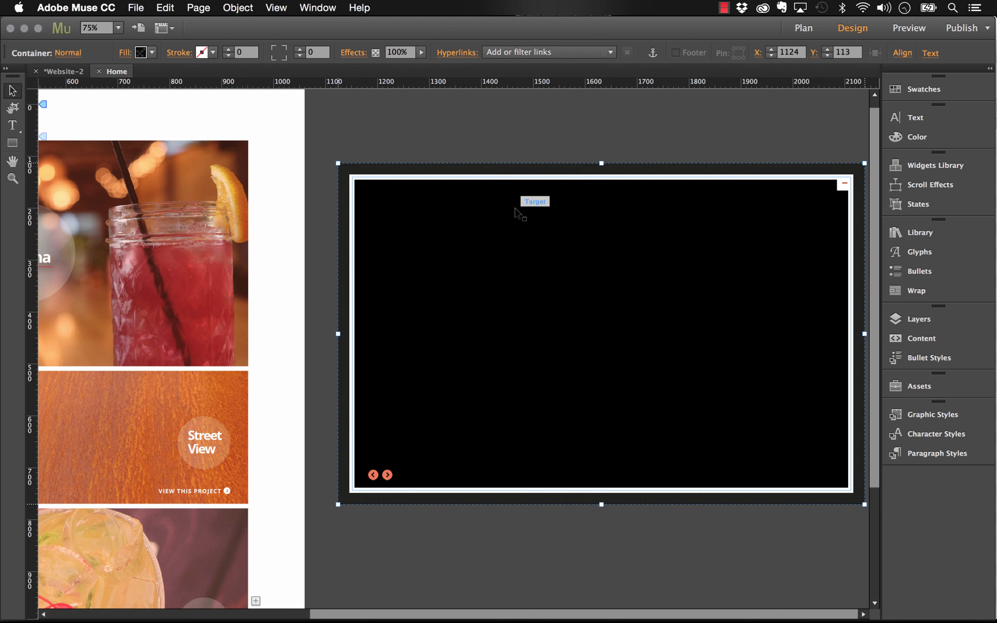
left_click(515, 208)
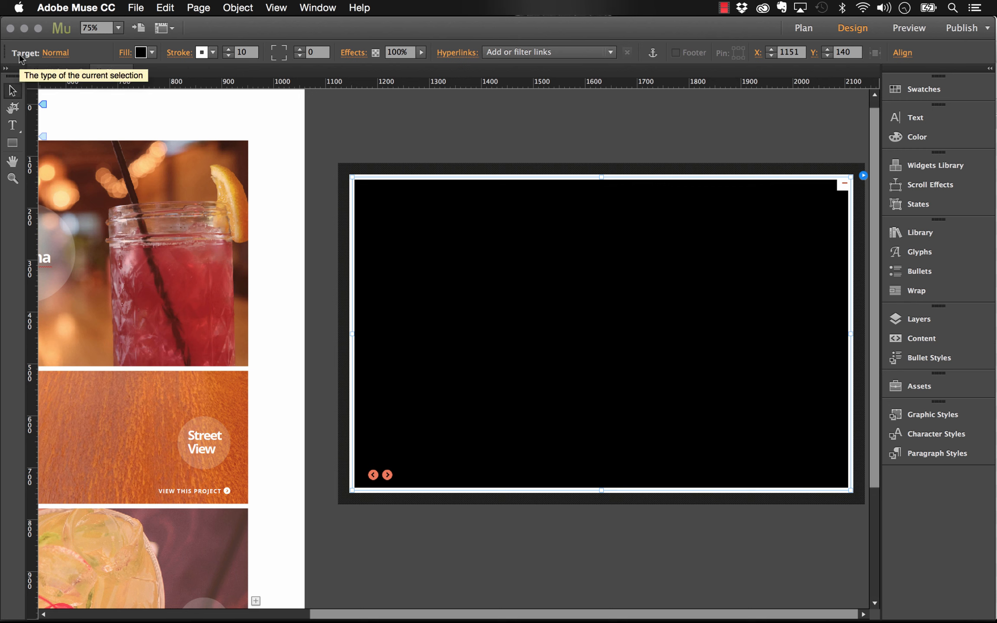
right_click(505, 236)
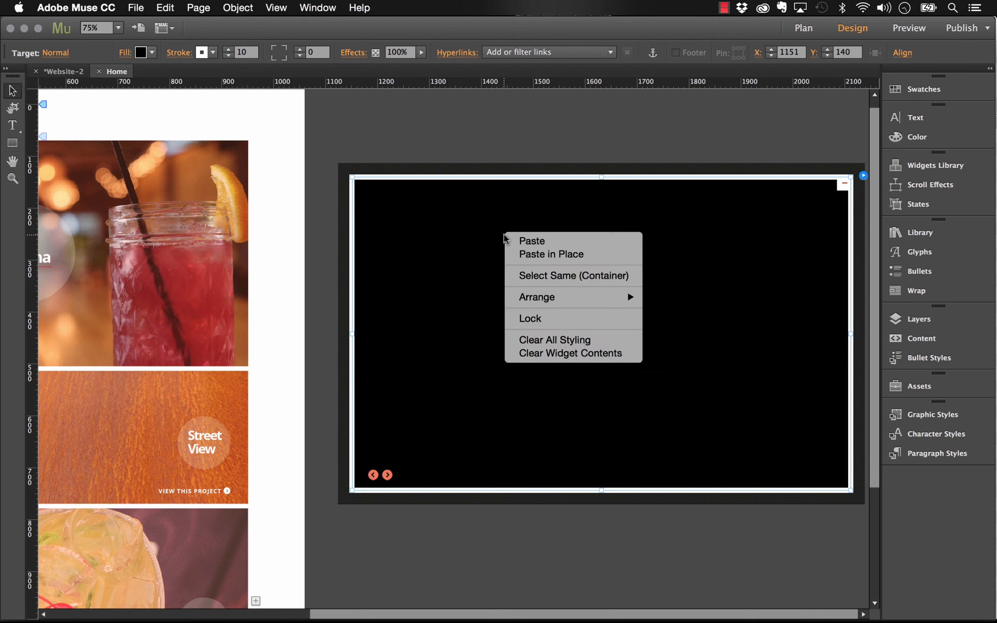
left_click(535, 256)
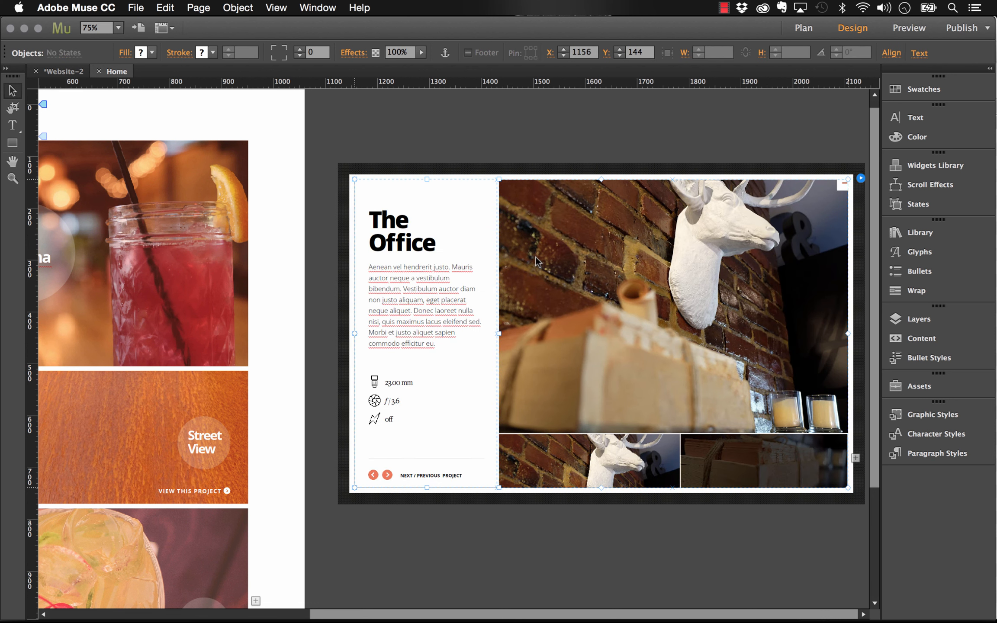
left_click(399, 146)
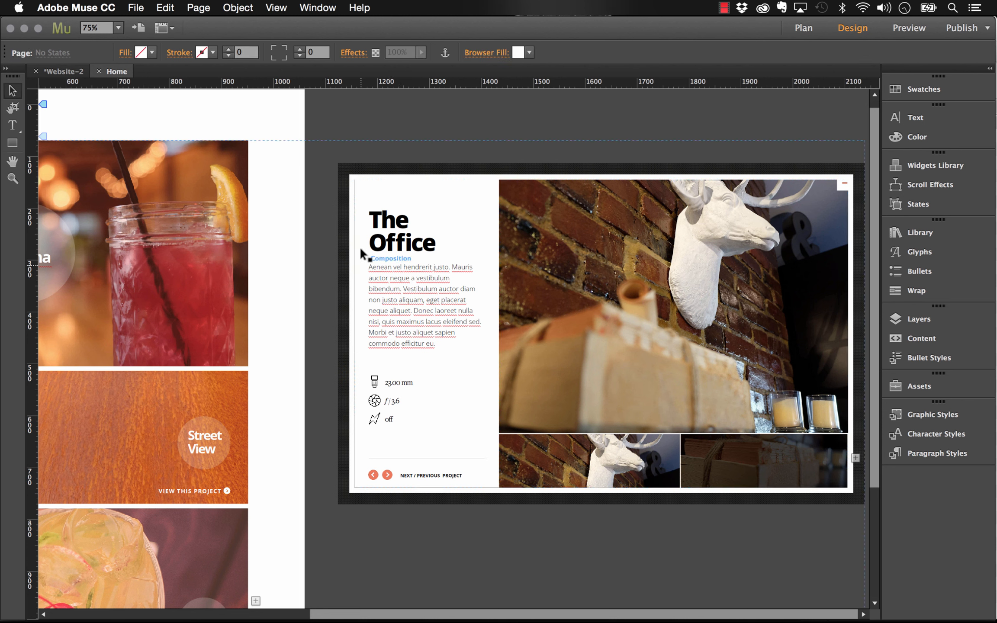
Change the pasted lightbox heading to "Party View"
left_click(412, 243)
left_click(413, 243)
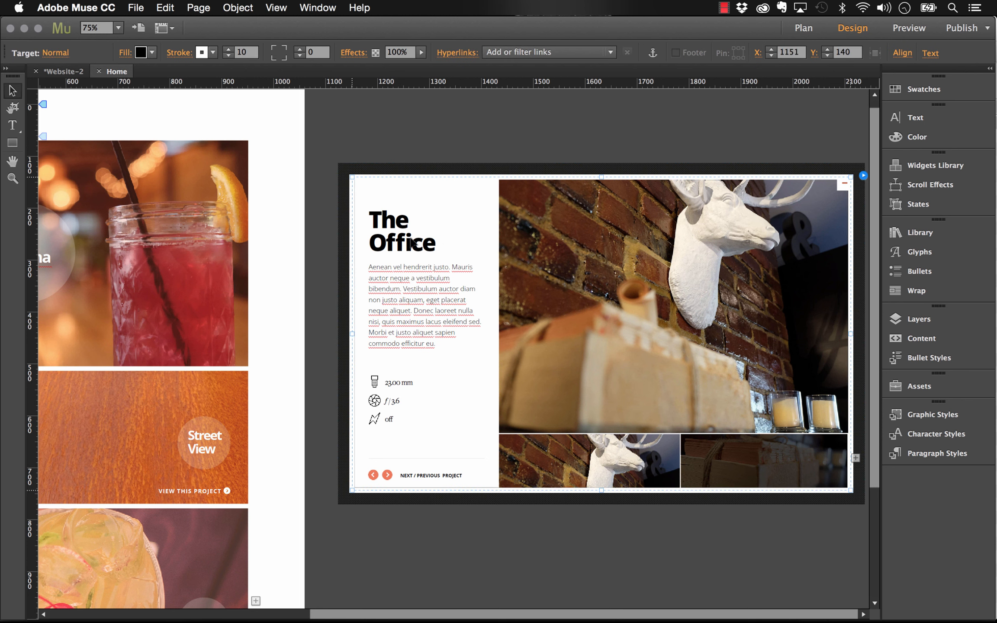
left_click(415, 241)
left_click(422, 238)
double_click(426, 238)
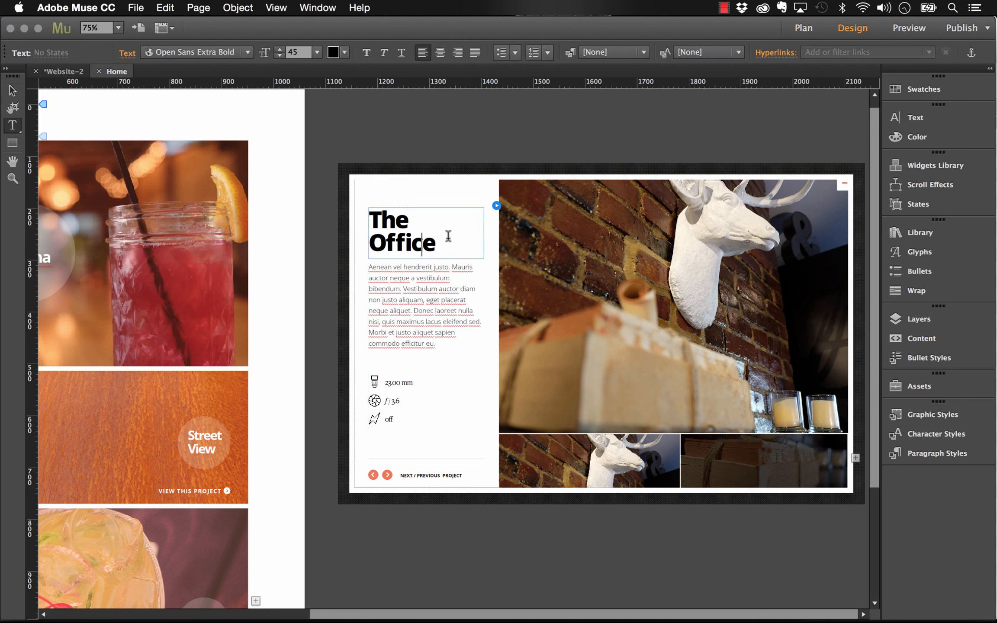
left_click_drag(435, 247, 308, 216)
type("Party View")
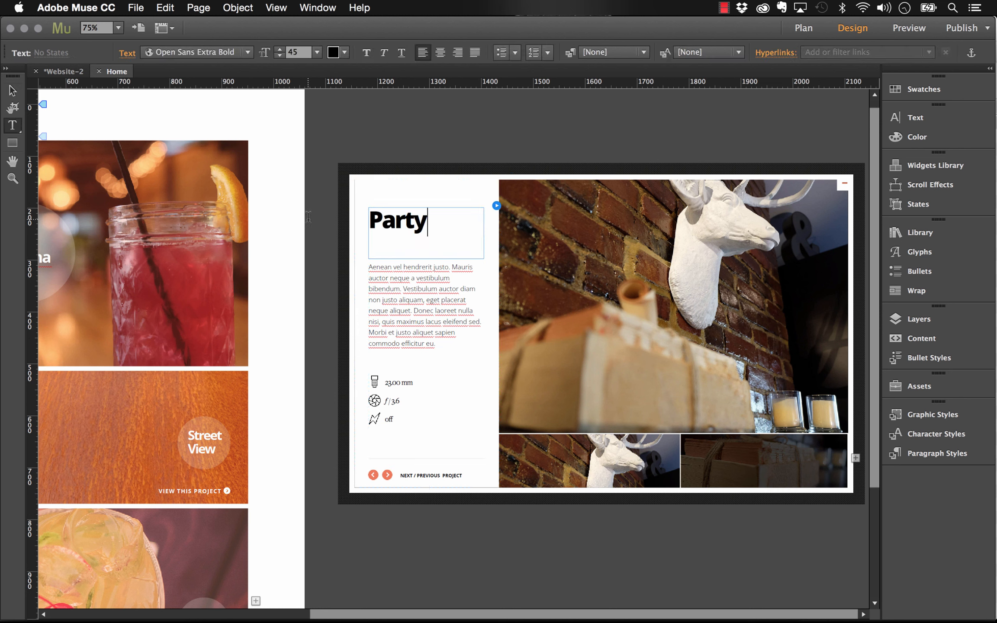
Set the focal length in the Party View lightbox details to 35.00 mm
left_click(430, 280)
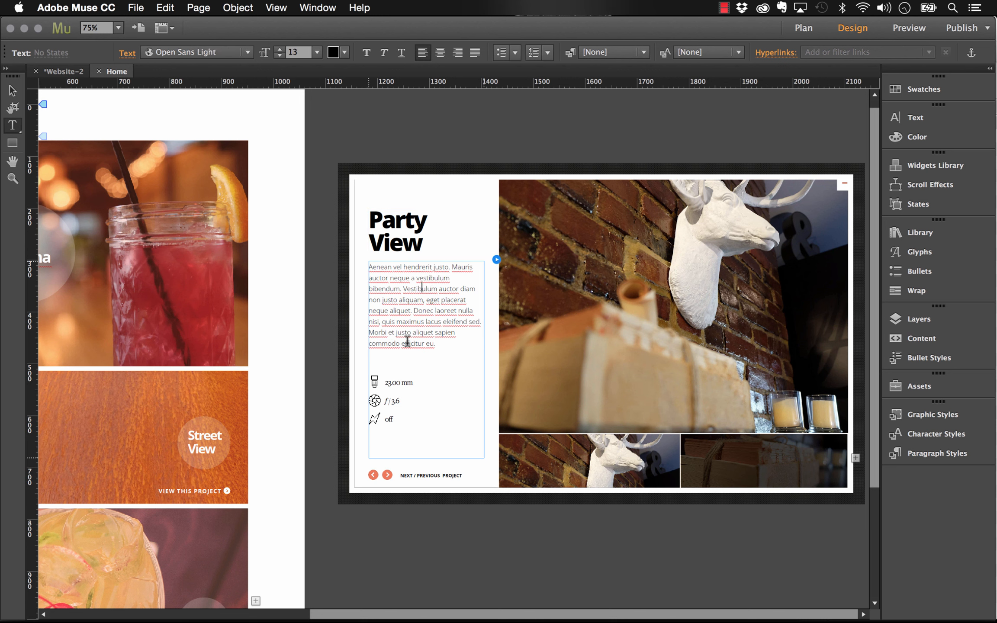
left_click(389, 382)
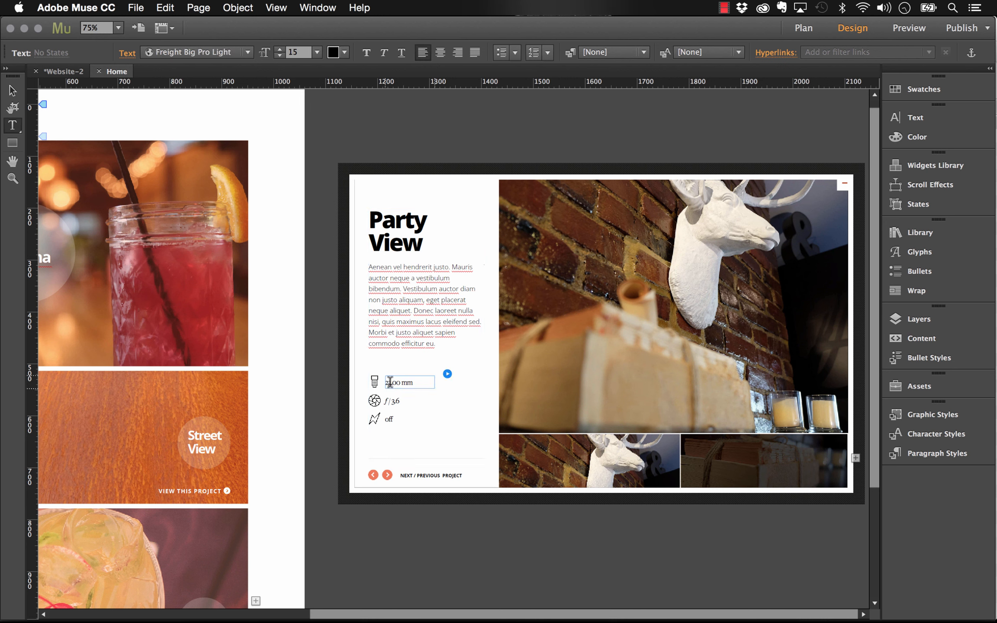
type("35")
left_click(12, 90)
left_click(527, 116)
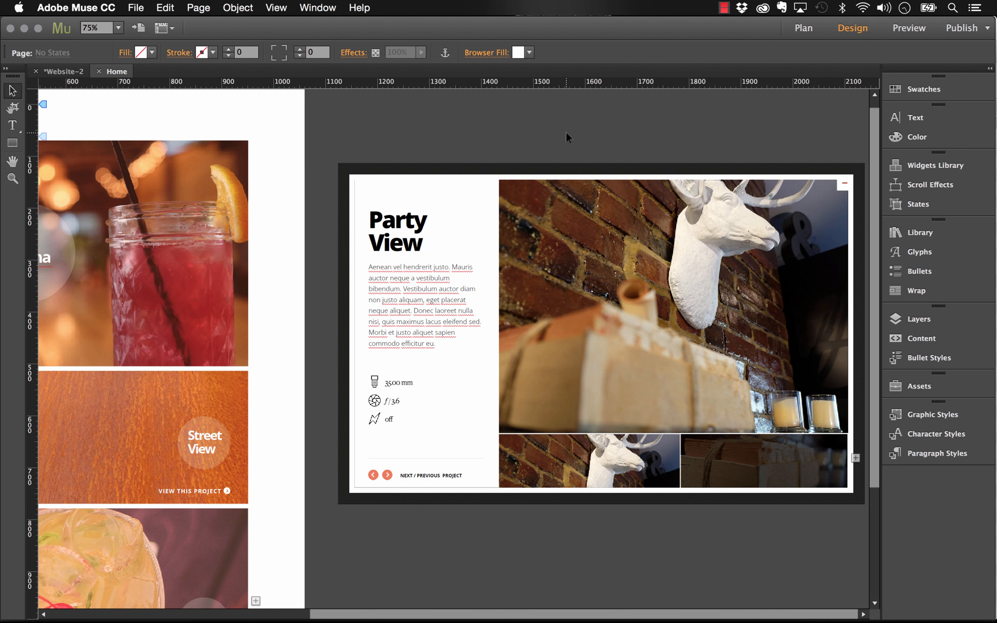
Preview the page in the browser and look over the gallery tiles down to Party View
left_click_drag(431, 137, 583, 134)
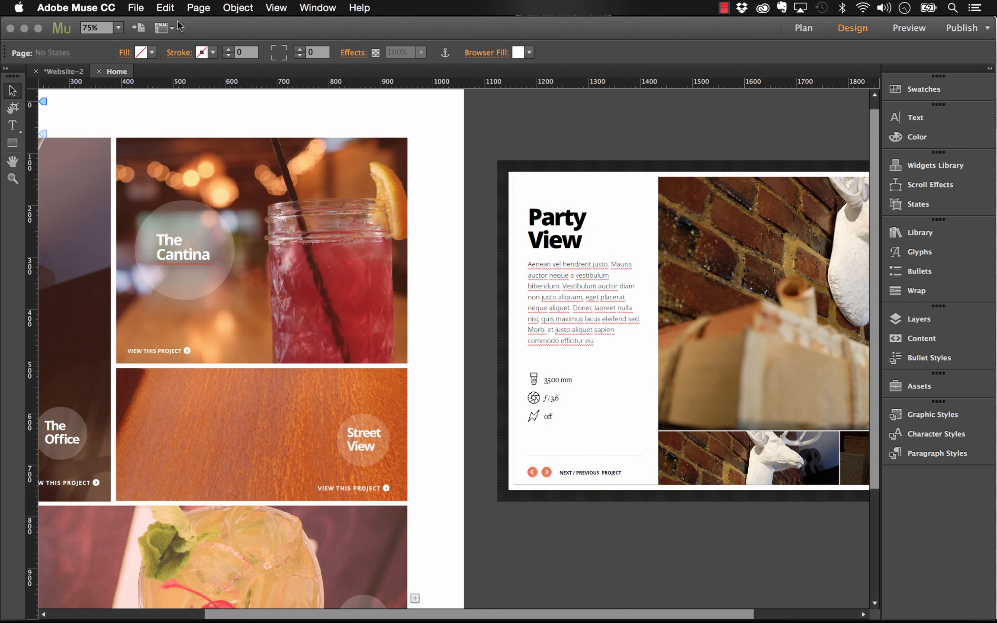
left_click(136, 7)
left_click(202, 229)
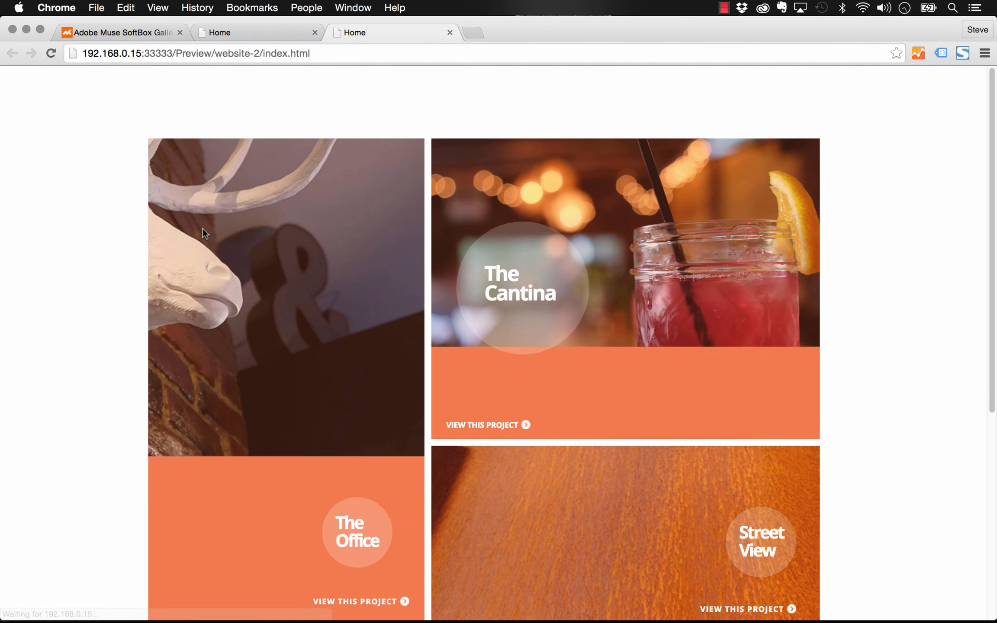
scroll(89, 199, "down", 3)
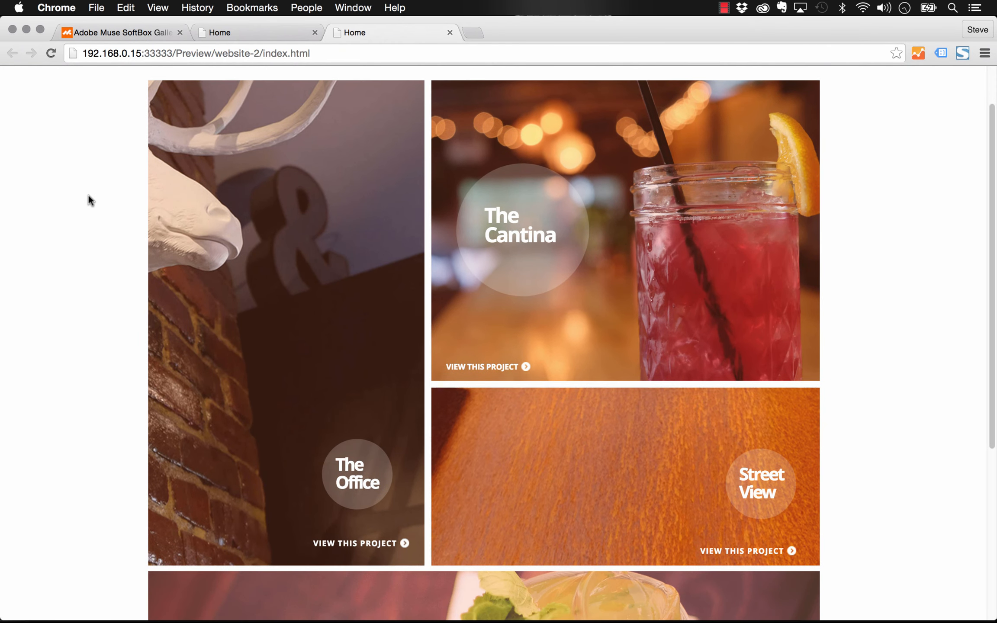
scroll(469, 246, "down", 5)
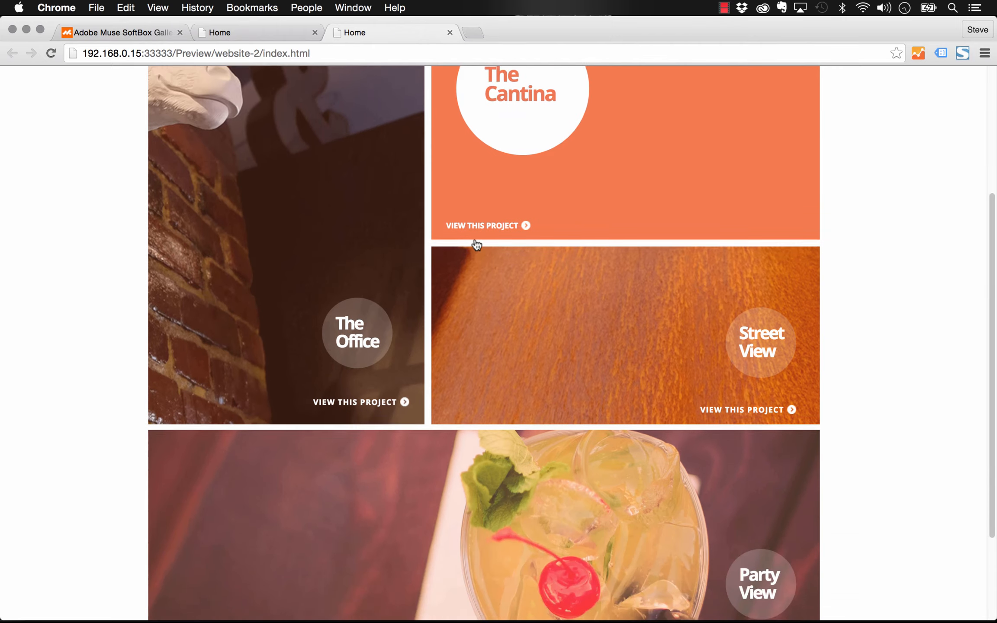
scroll(476, 245, "down", 3)
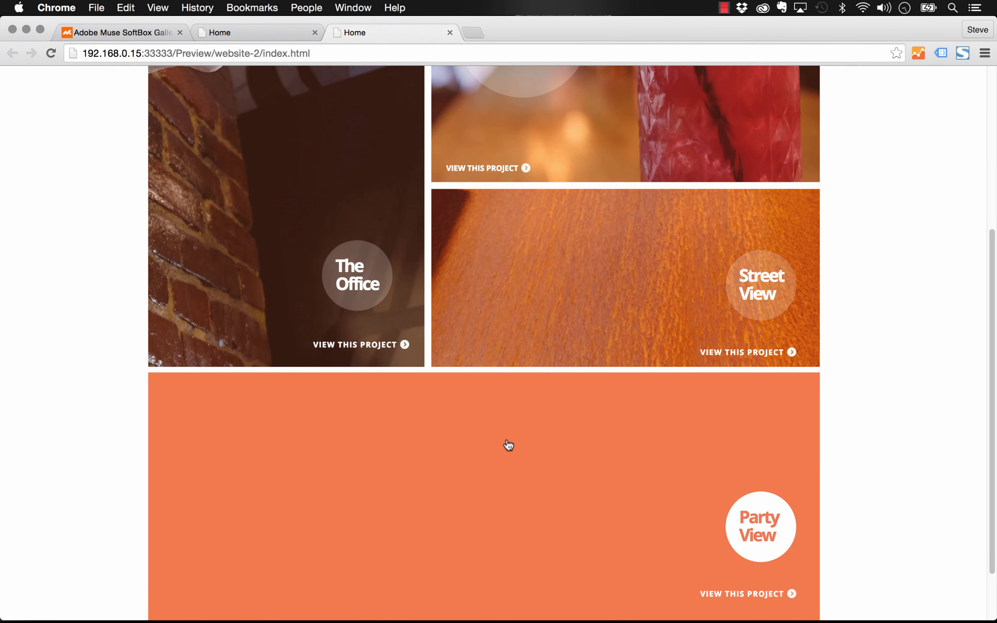
Test the Party View lightbox and its two slideshow thumbnails in the preview, close it and return to Adobe Muse
left_click(508, 444)
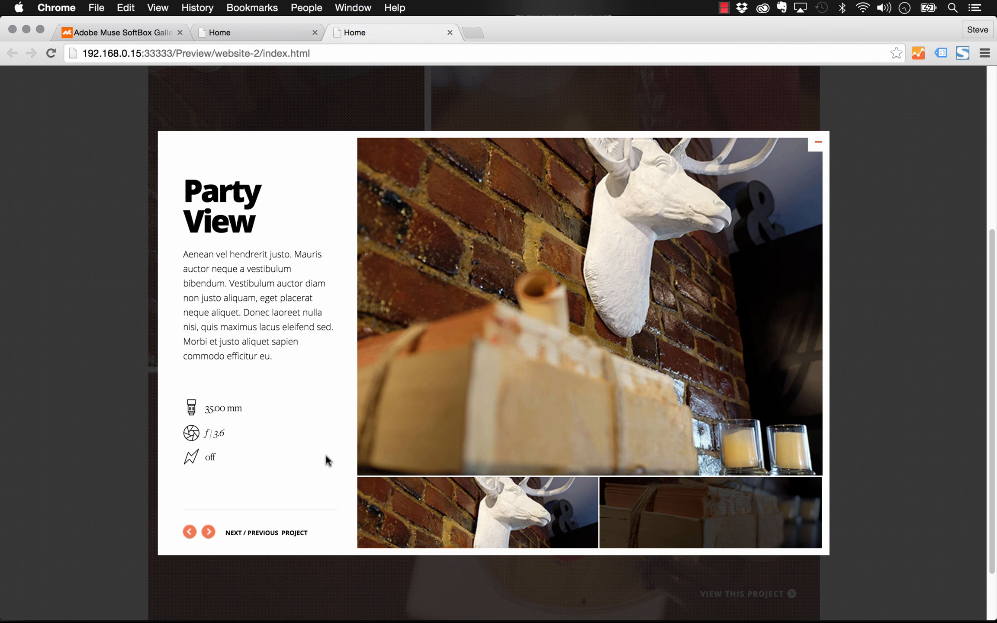
left_click(644, 501)
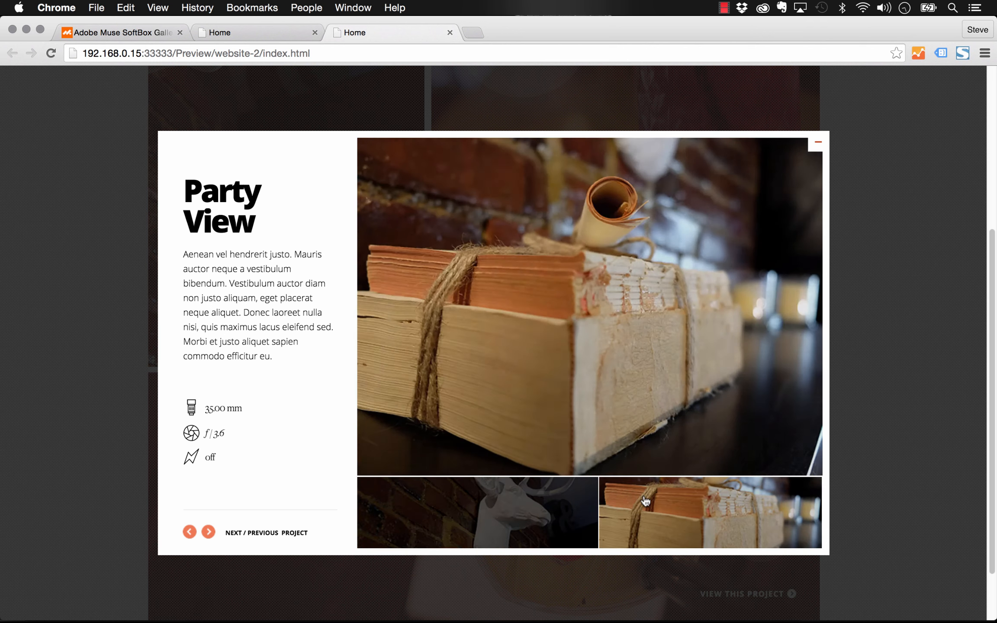
left_click(550, 514)
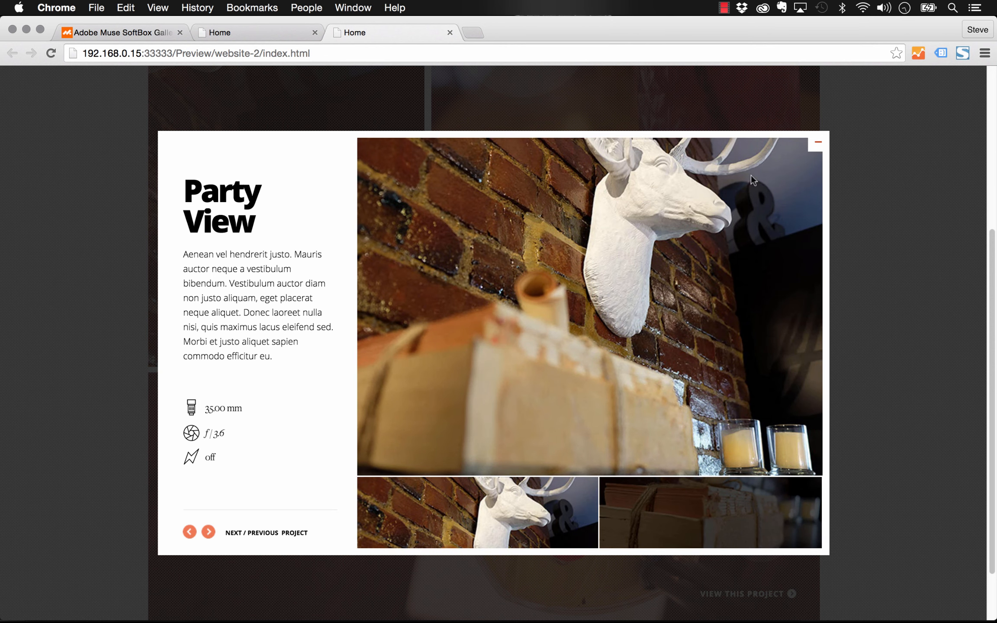
left_click(818, 142)
scroll(843, 227, "down", 2)
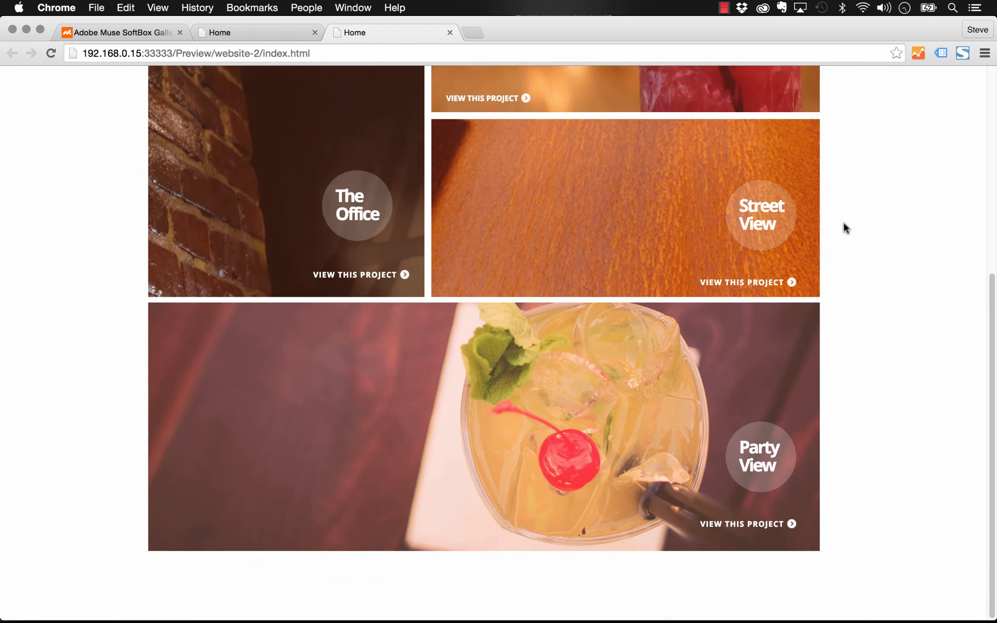
left_click(346, 603)
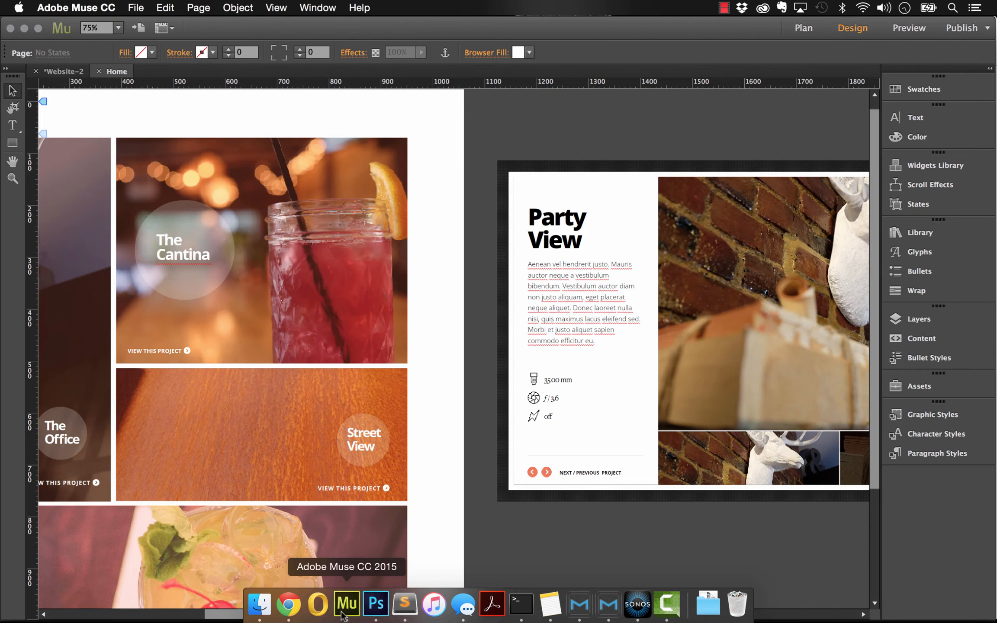
left_click_drag(745, 348, 560, 351)
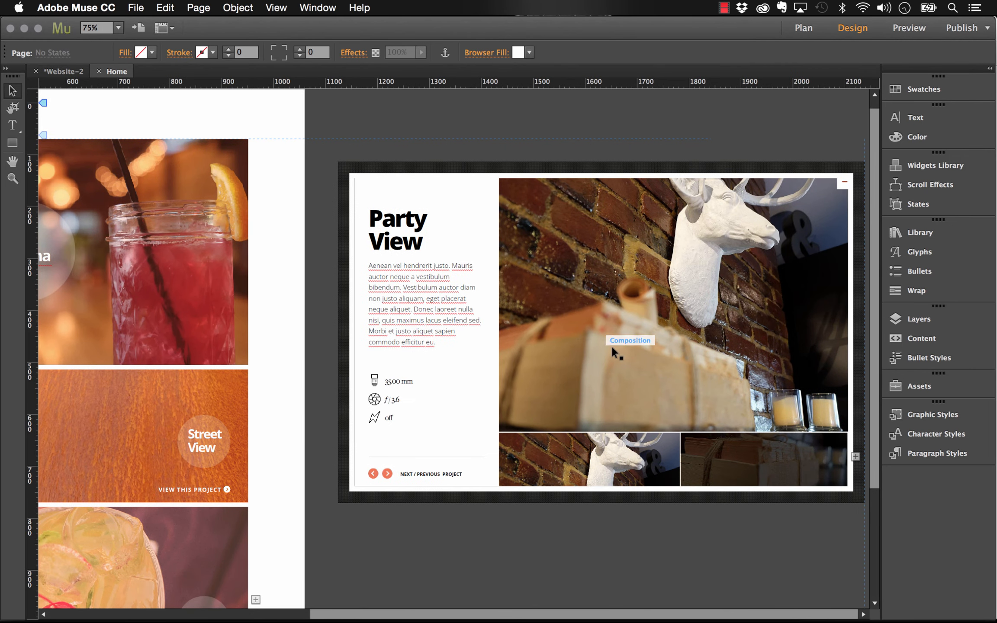
Replace the large brick-wall and deer-head photo in the Party View slideshow with drink1.jpg, checking the image before importing it
left_click(640, 237)
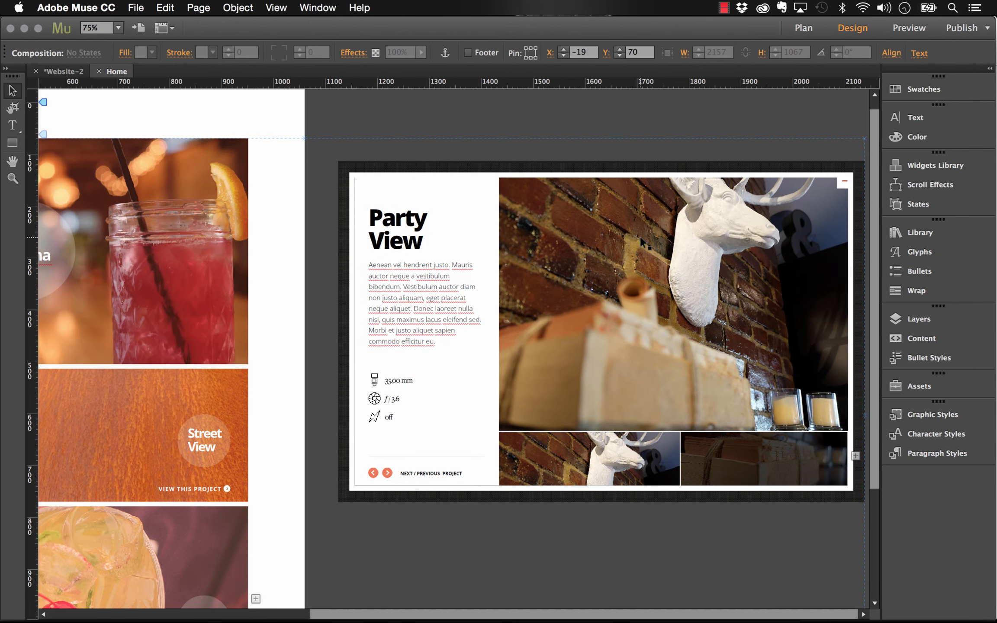
left_click(638, 224)
left_click(634, 224)
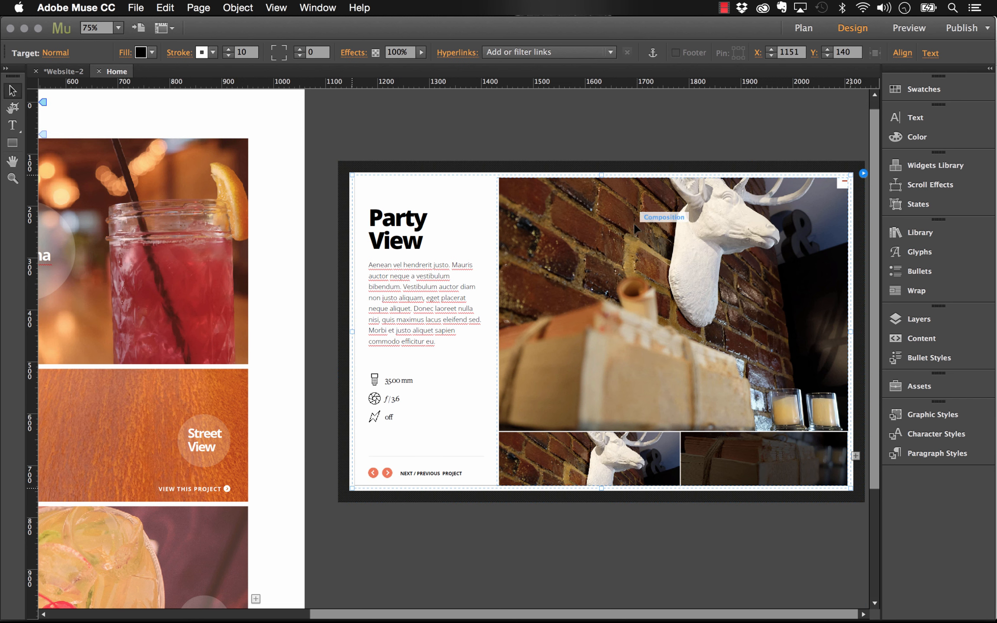
left_click(523, 201)
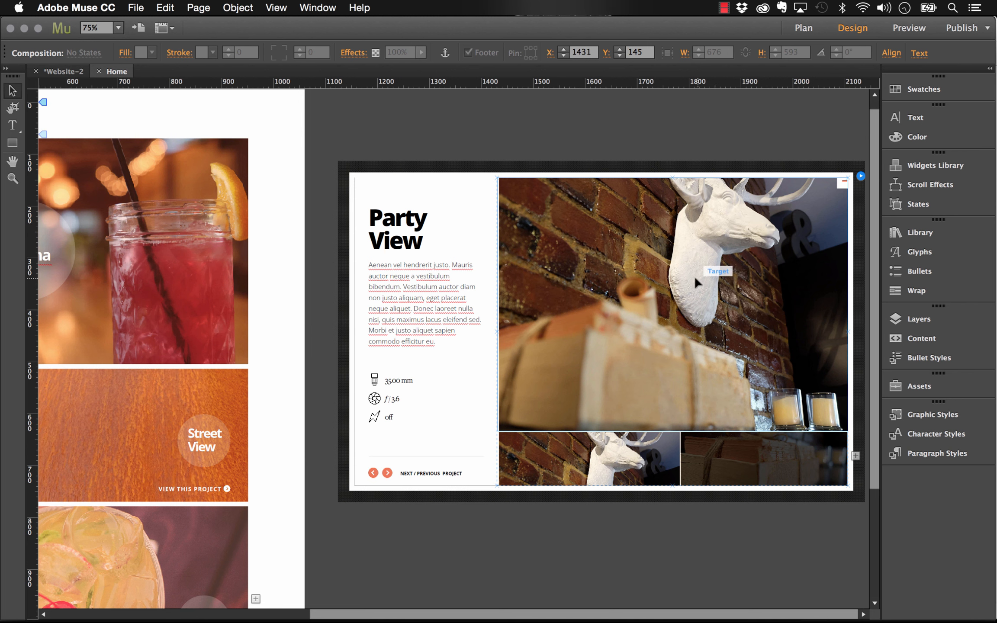
left_click(678, 322)
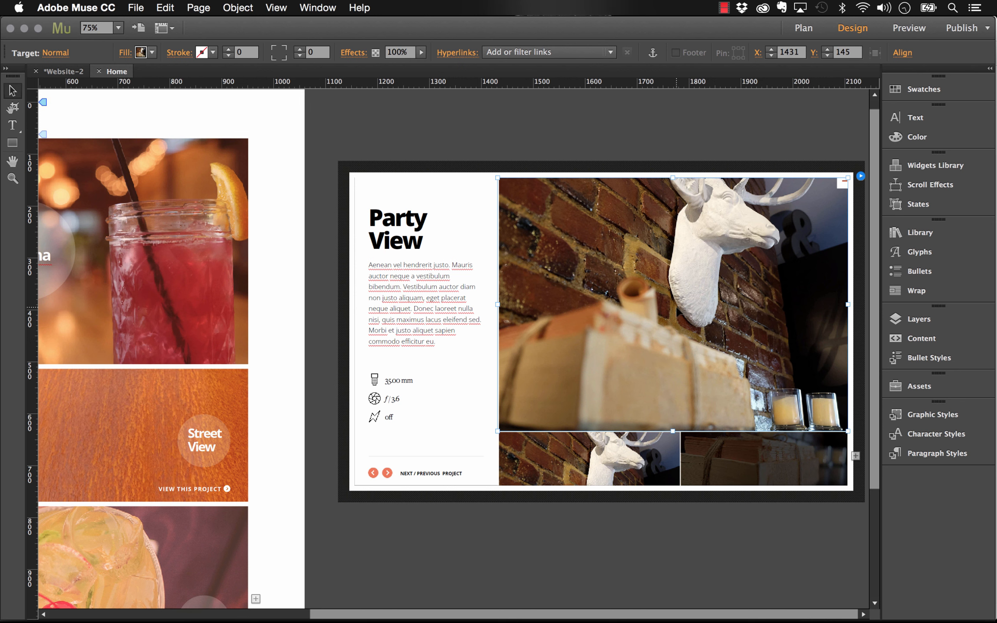
right_click(678, 312)
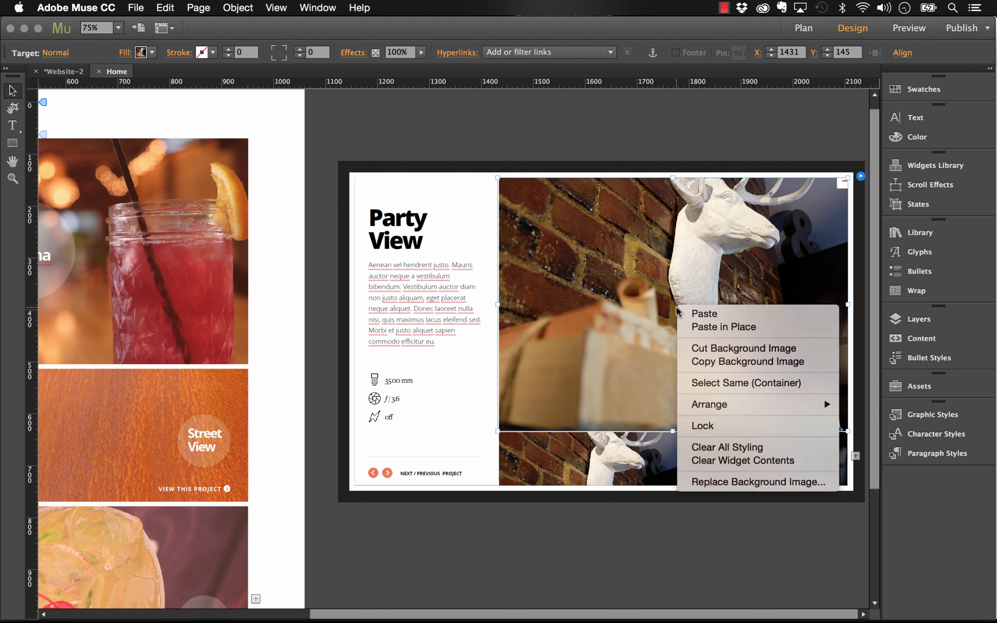
left_click(735, 482)
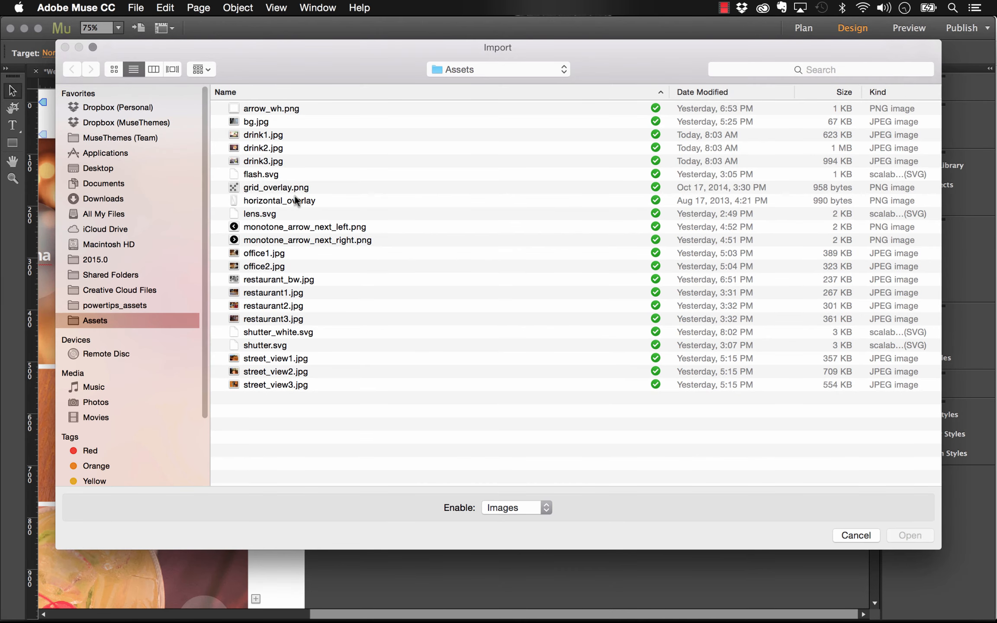
left_click(267, 149)
left_click(265, 133)
key("space")
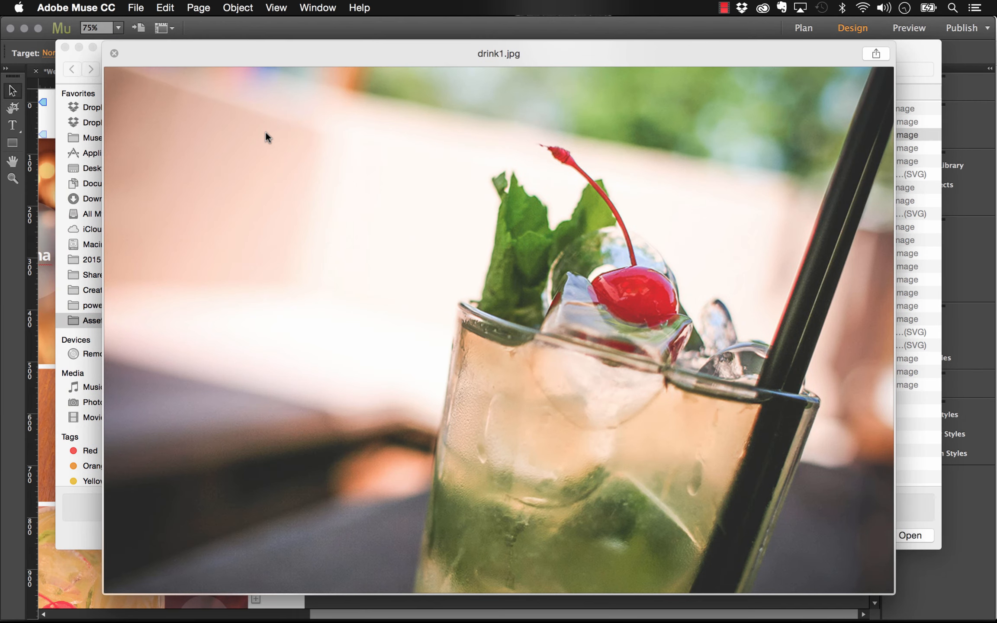
key("space")
left_click(901, 536)
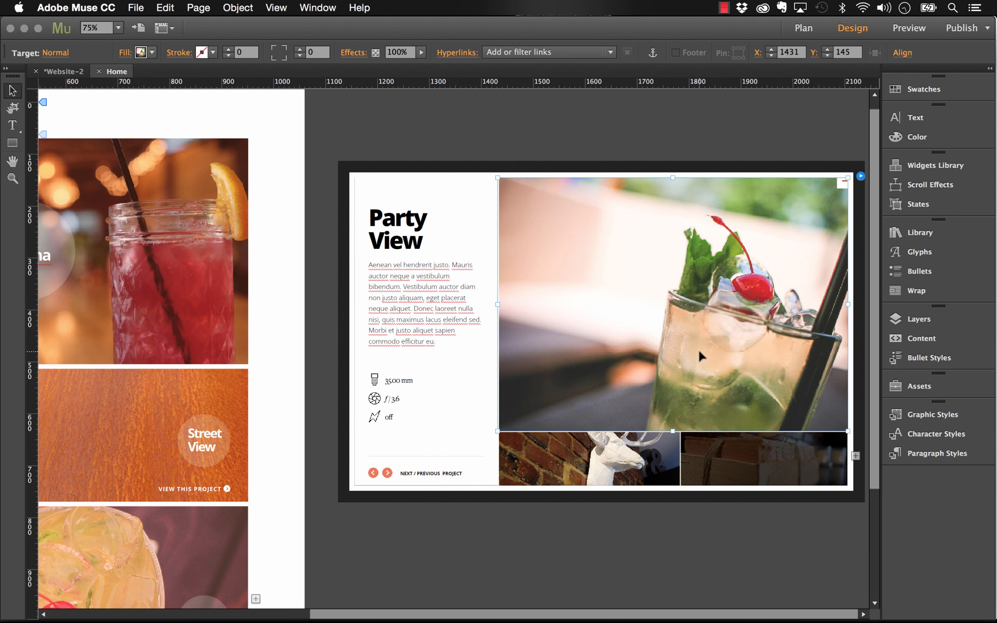
Replace the first slideshow thumbnail's background image with drink1.jpg and set its fitting to Original Size
left_click(618, 455)
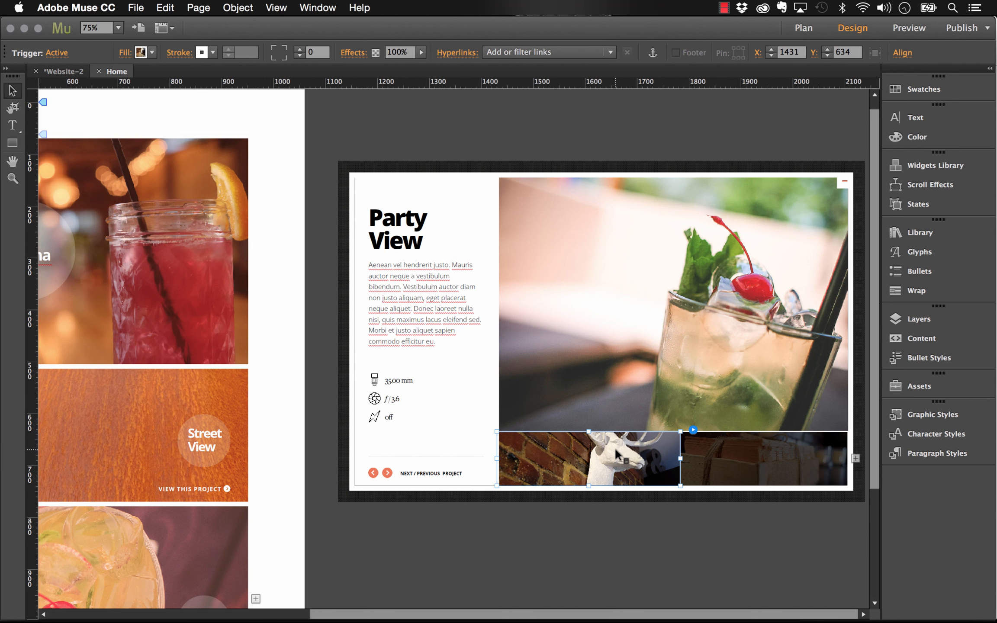
right_click(616, 430)
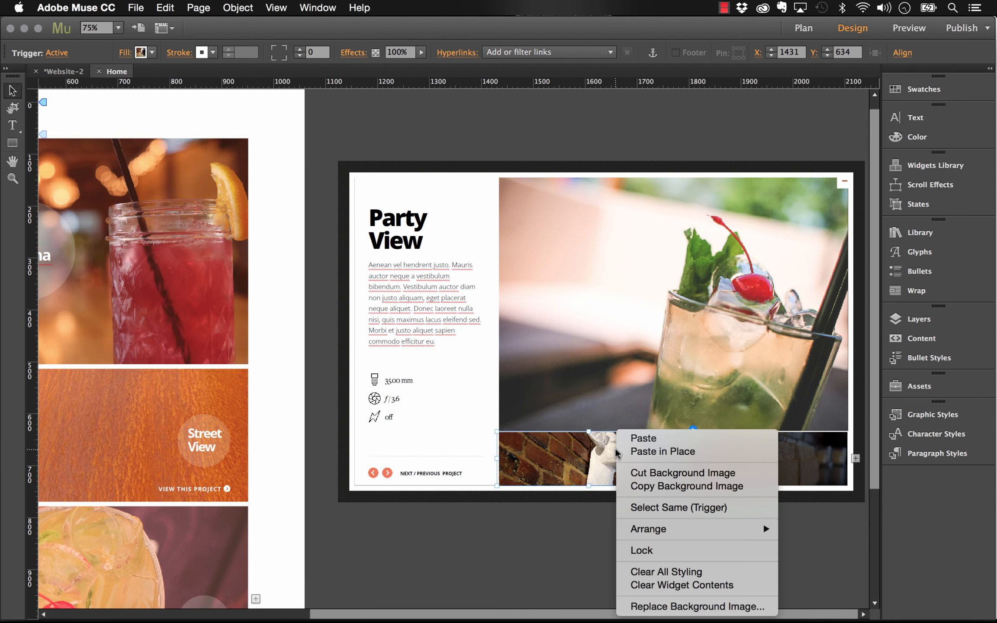
left_click(667, 606)
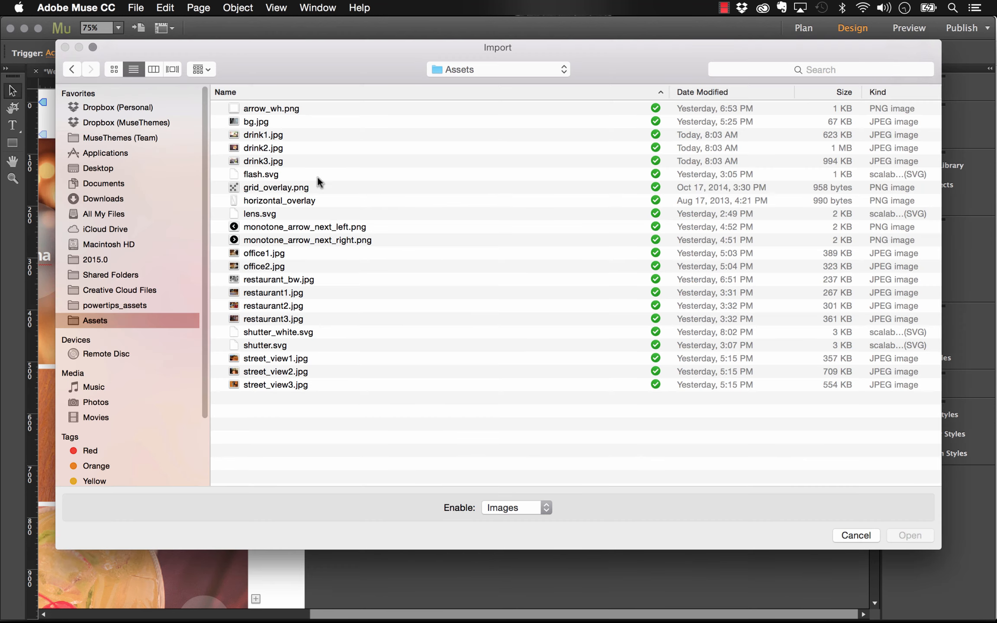
left_click(276, 135)
left_click(907, 531)
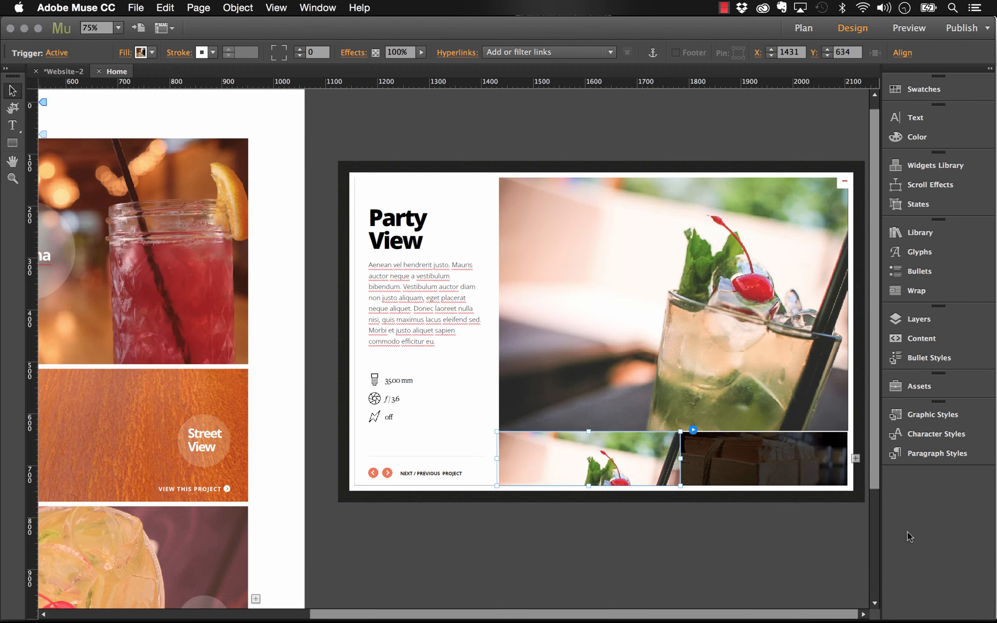
left_click(124, 52)
left_click(198, 189)
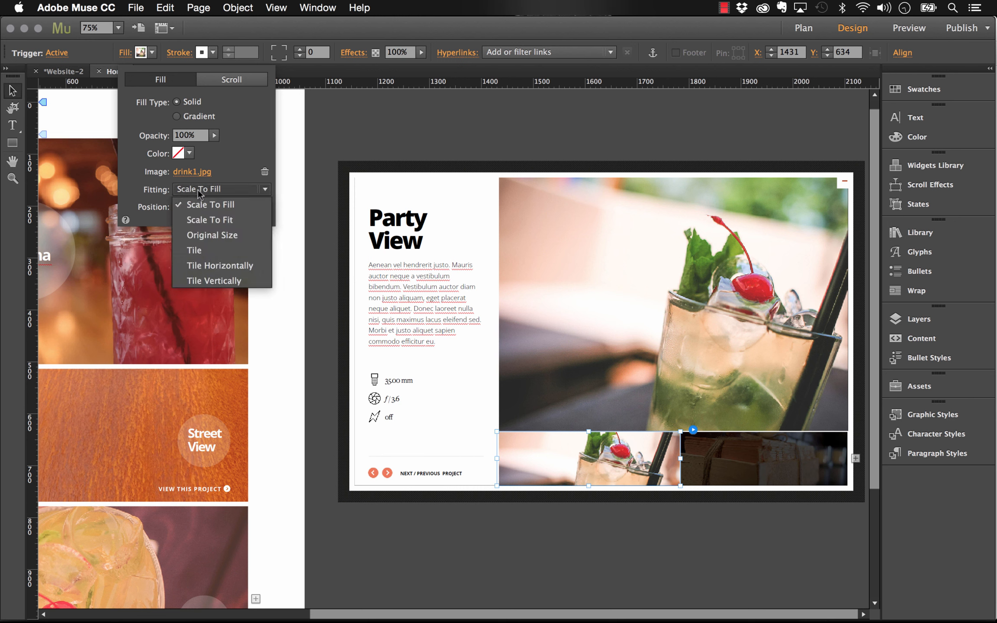
left_click(204, 235)
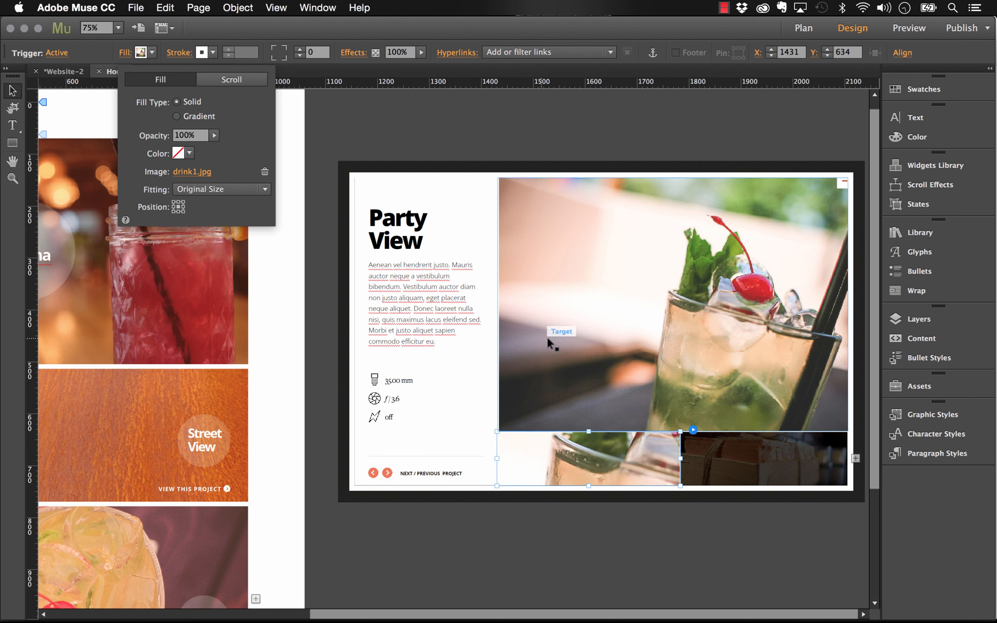
Replace the second slide's large book photo in the Party View slideshow with drink3.jpg
left_click(733, 456)
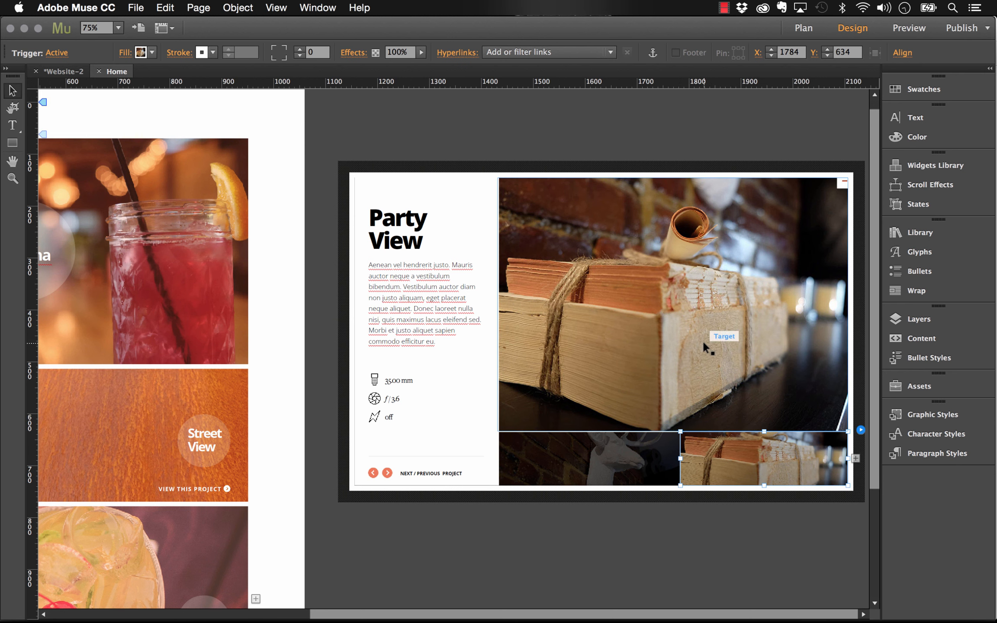
left_click(694, 321)
right_click(680, 275)
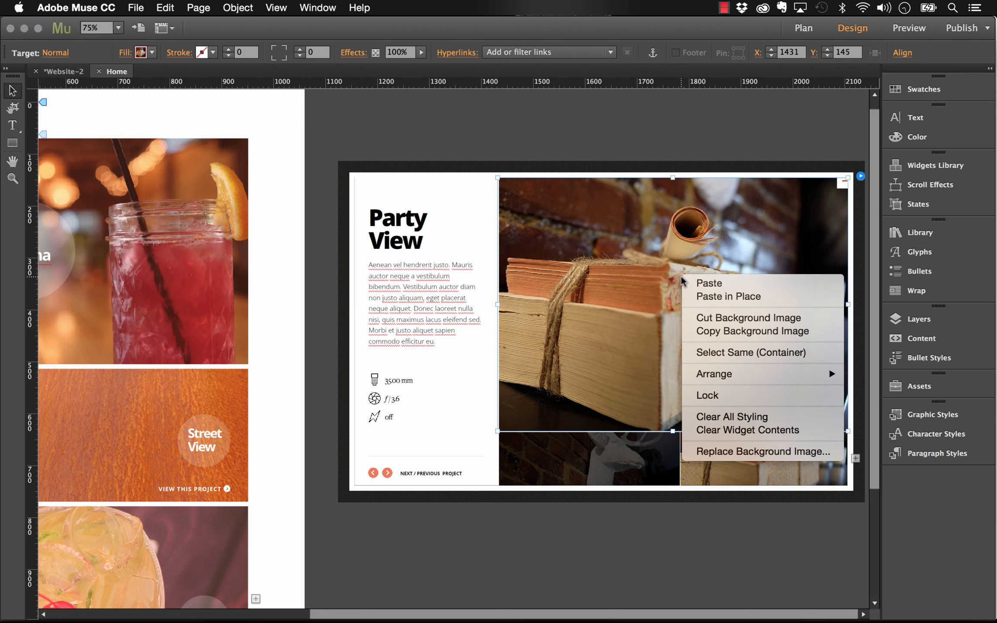
left_click(744, 450)
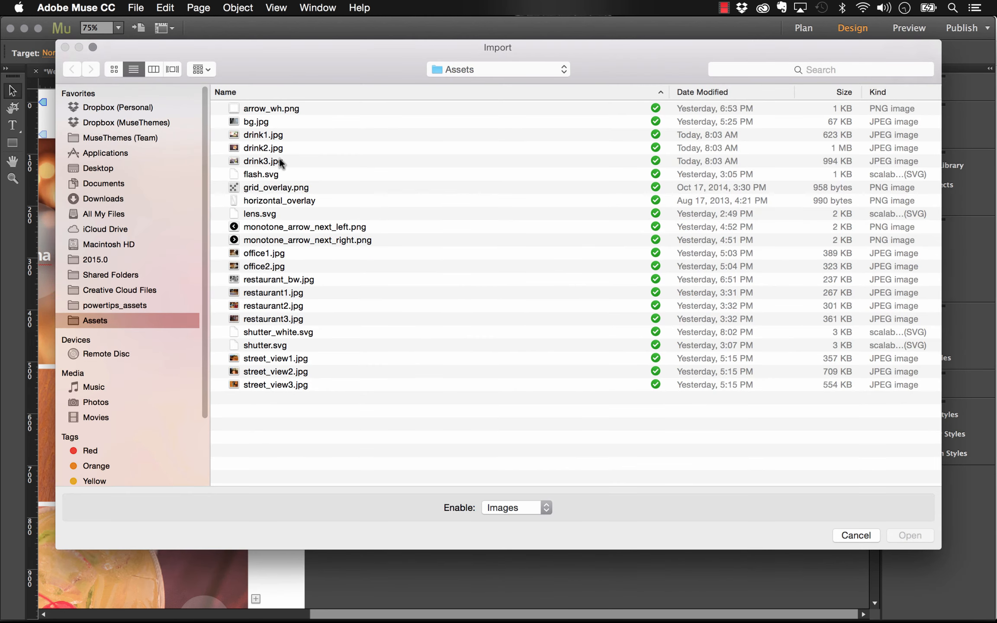
left_click(280, 161)
left_click(910, 536)
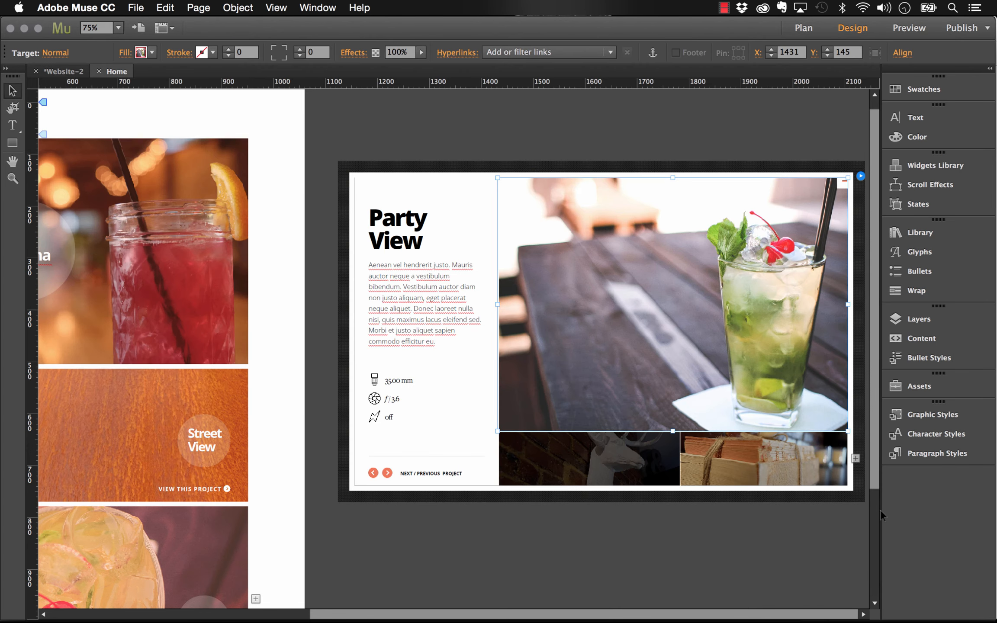
Replace the second slideshow thumbnail's background image with drink3.jpg
right_click(743, 456)
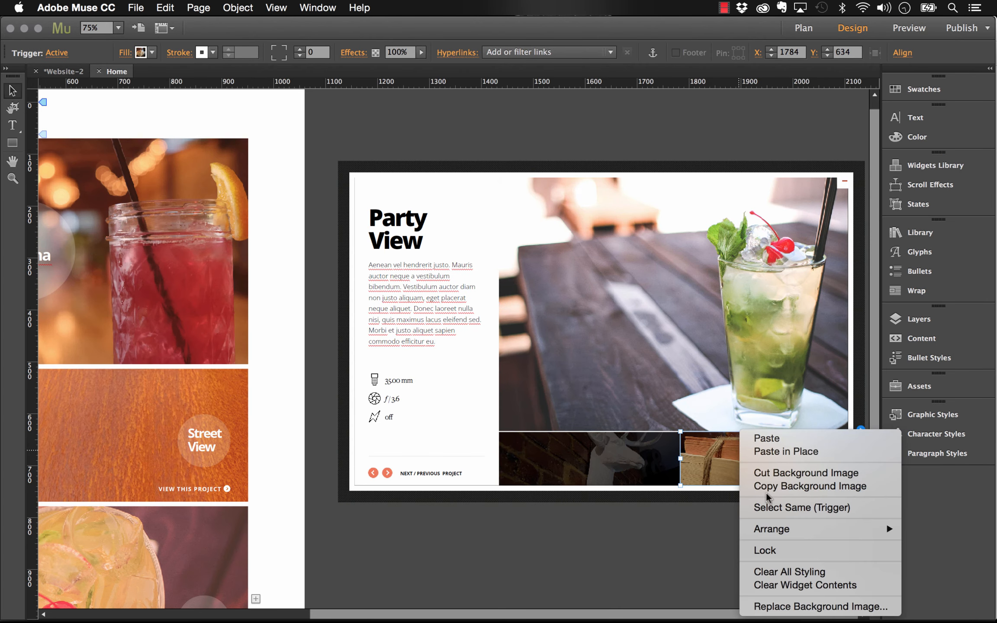
left_click(780, 606)
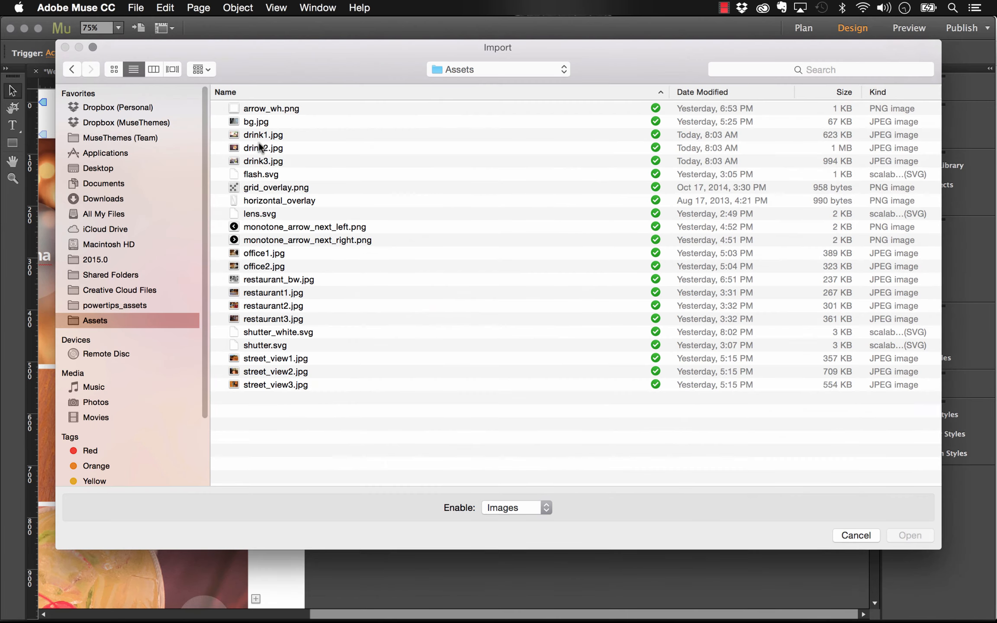
left_click(282, 160)
left_click(909, 534)
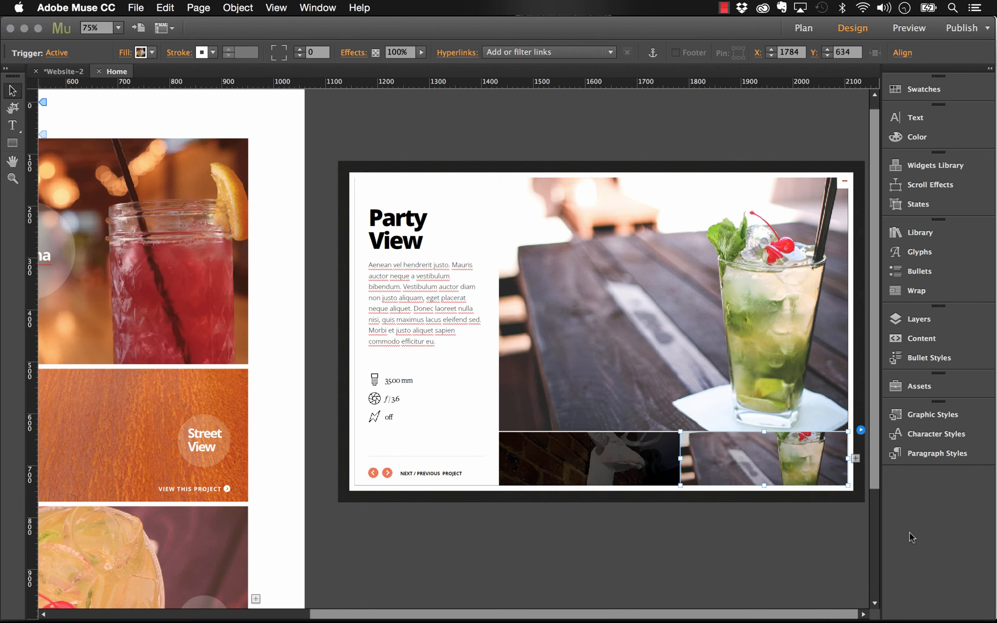
Set the second thumbnail's image fitting to Original Size and anchor the image to the middle-right position
left_click(140, 53)
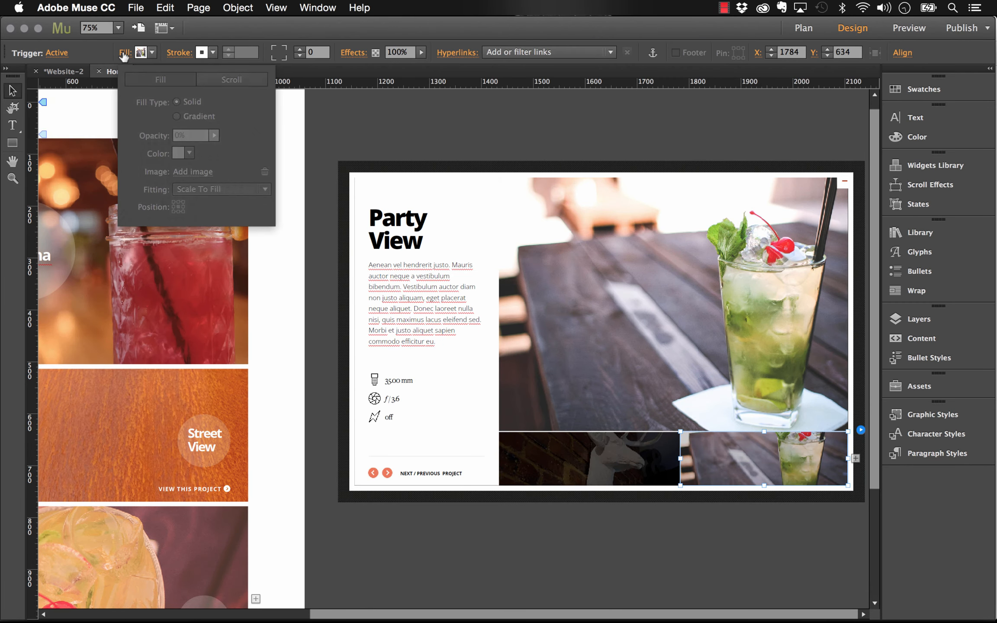
left_click(208, 189)
left_click(209, 236)
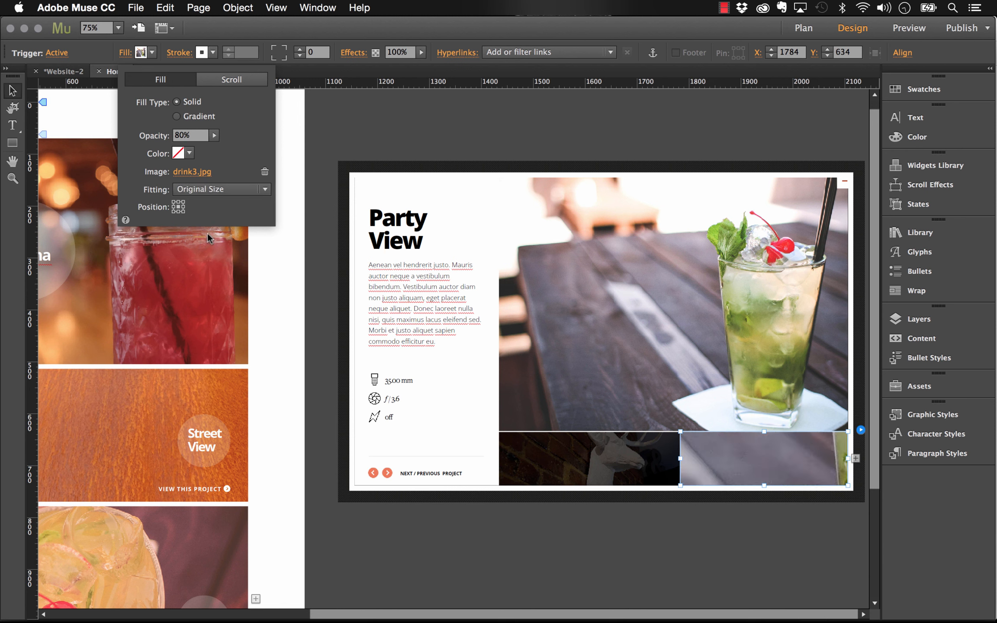
left_click(184, 207)
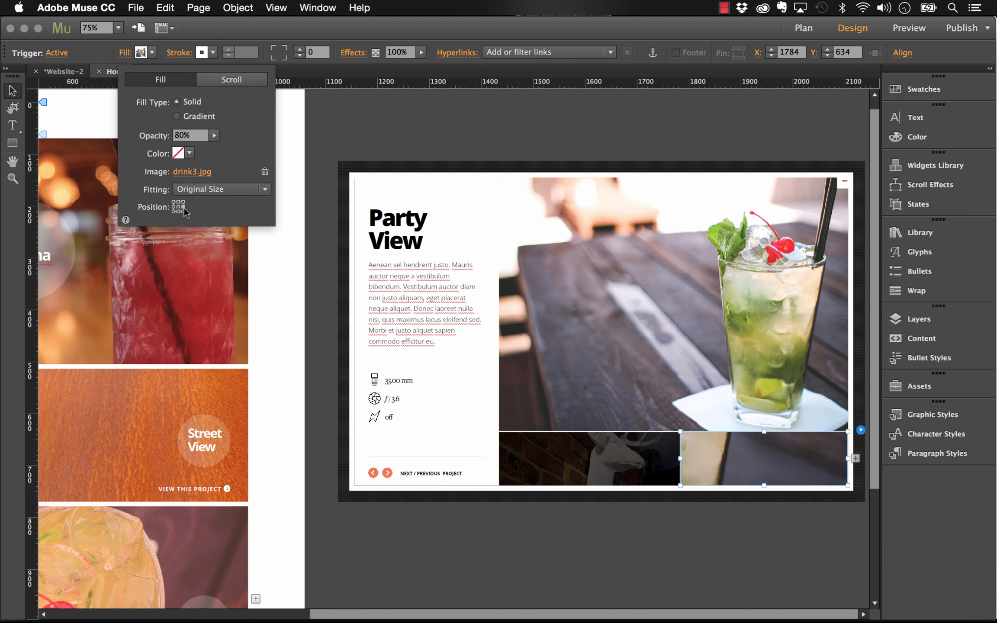
left_click(593, 118)
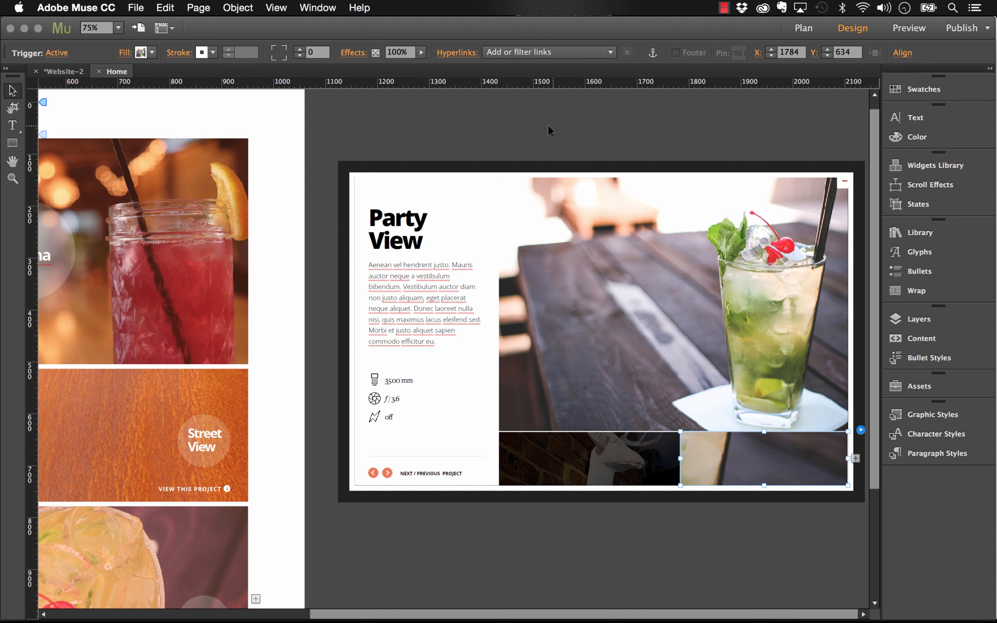
left_click(540, 125)
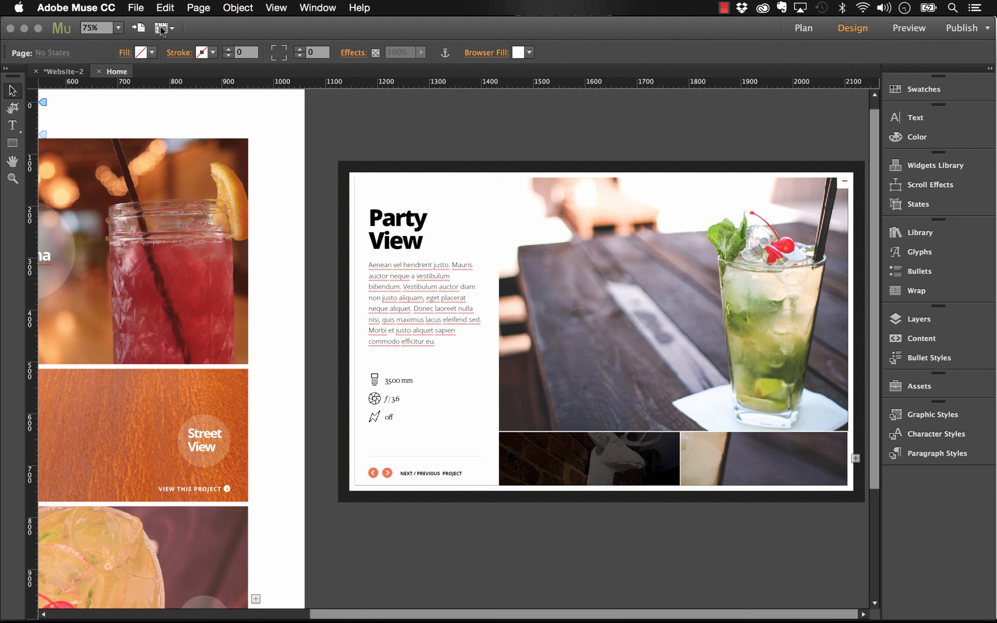
Preview the page in the browser, open The Office lightbox and test its two slideshow thumbnails
left_click(117, 27)
left_click(130, 65)
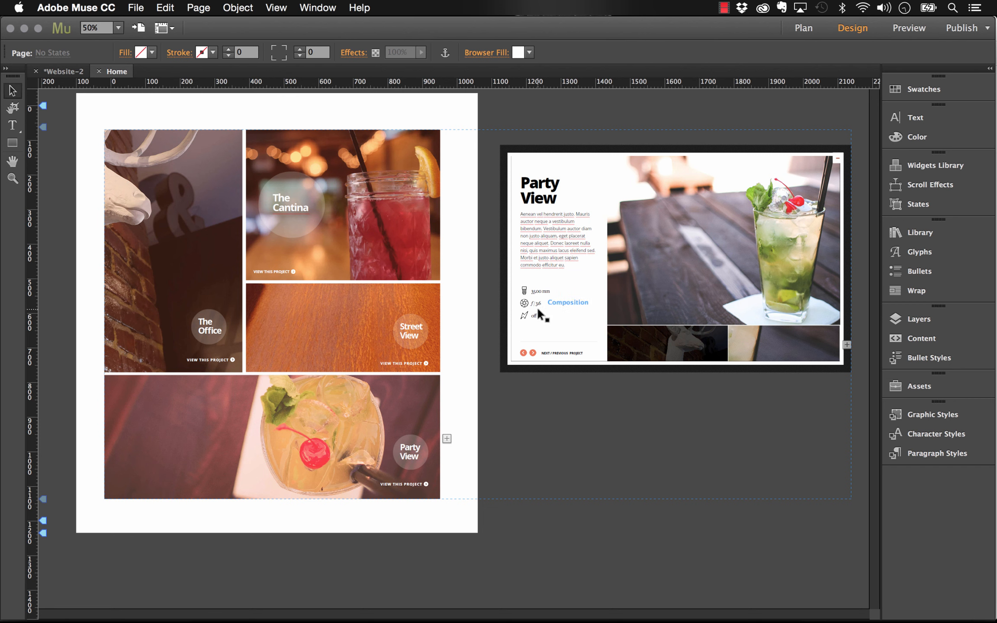
key("shift+super+e")
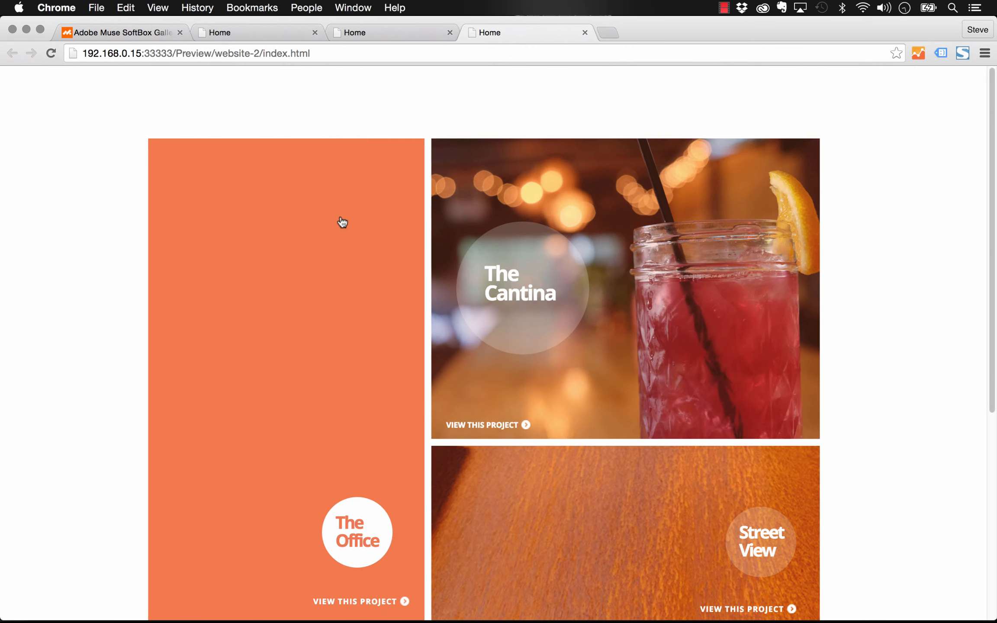
left_click(341, 219)
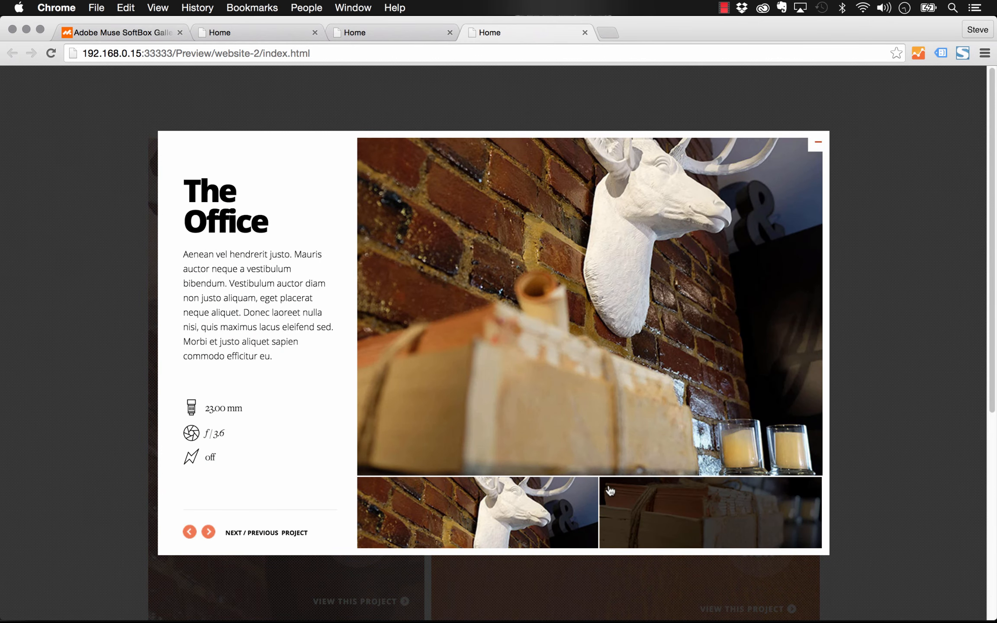
left_click(610, 490)
left_click(498, 504)
Go through the lightbox projects with the next and previous arrows, close the lightbox and review the gallery tiles down to Party View
left_click(208, 533)
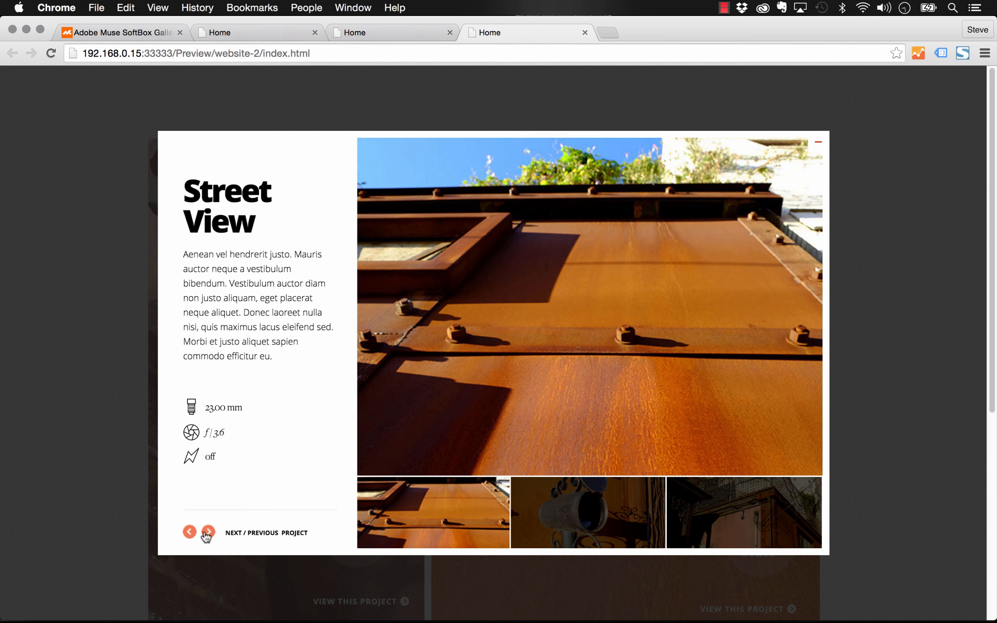
left_click(207, 533)
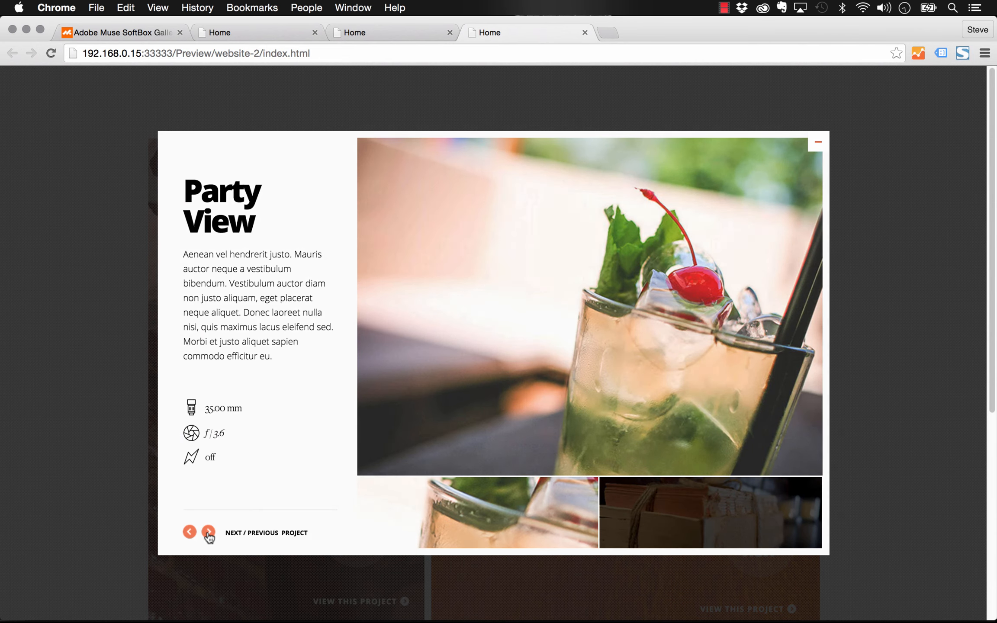
left_click(208, 533)
left_click(189, 533)
left_click(894, 178)
scroll(716, 223, "down", 2)
scroll(716, 224, "down", 7)
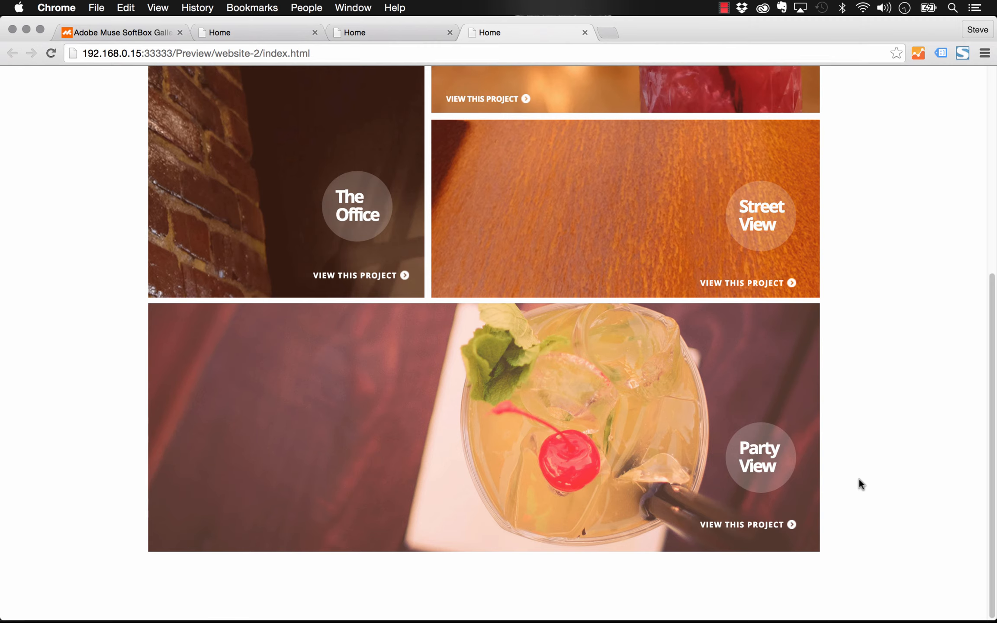
scroll(858, 479, "up", 4)
scroll(859, 479, "down", 4)
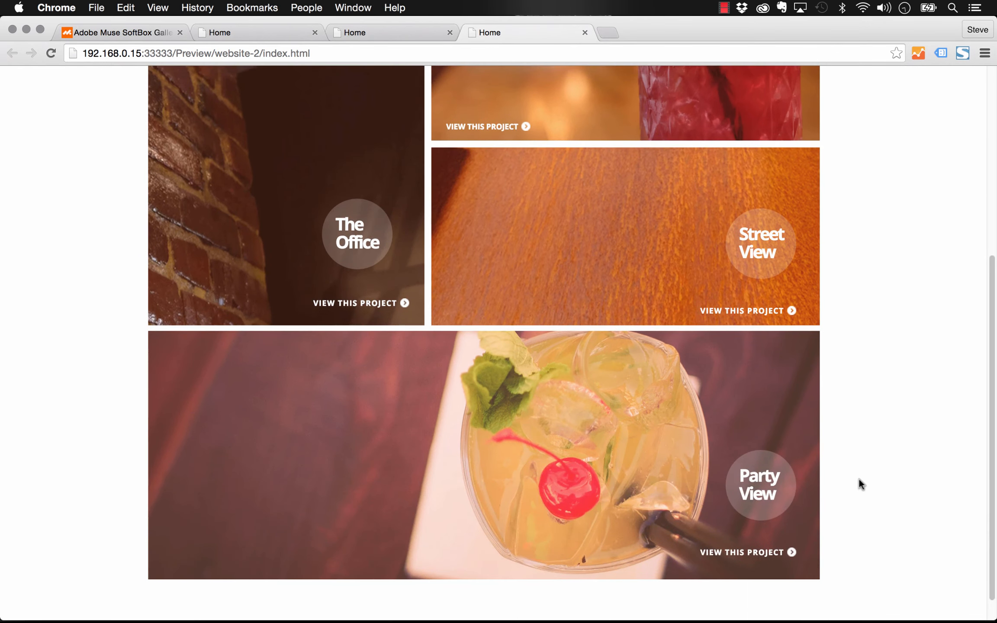